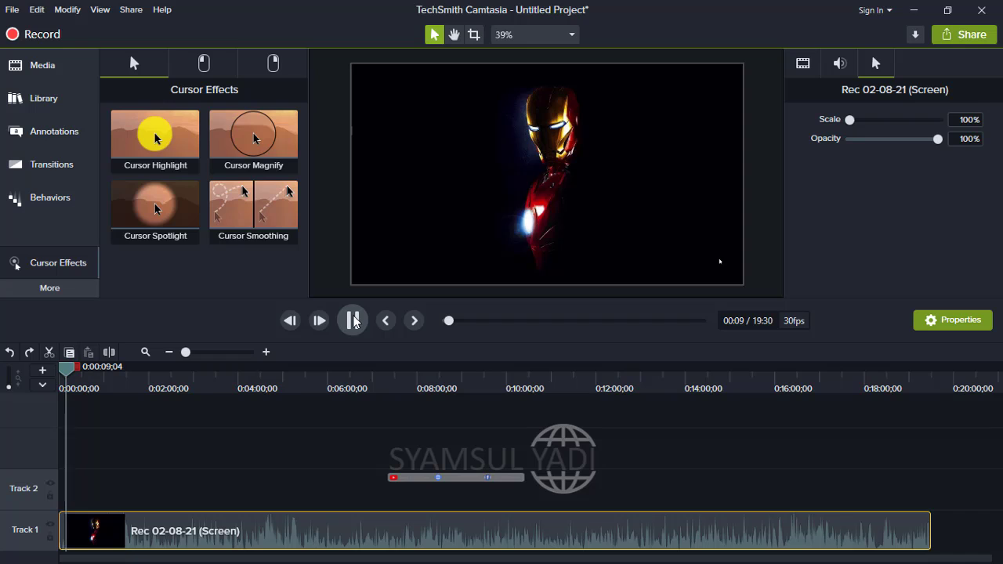
# Add the Cursor Highlight effect to the screen recording on Track 1 and preview it from the start of the timeline.
pyautogui.click(353, 321)
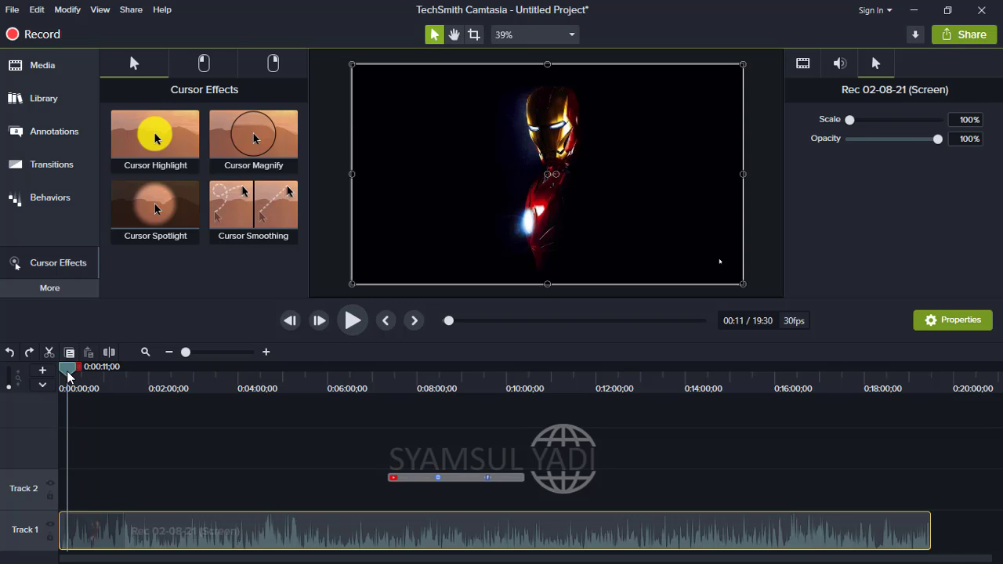
pyautogui.moveTo(69, 366); pyautogui.dragTo(44, 381)
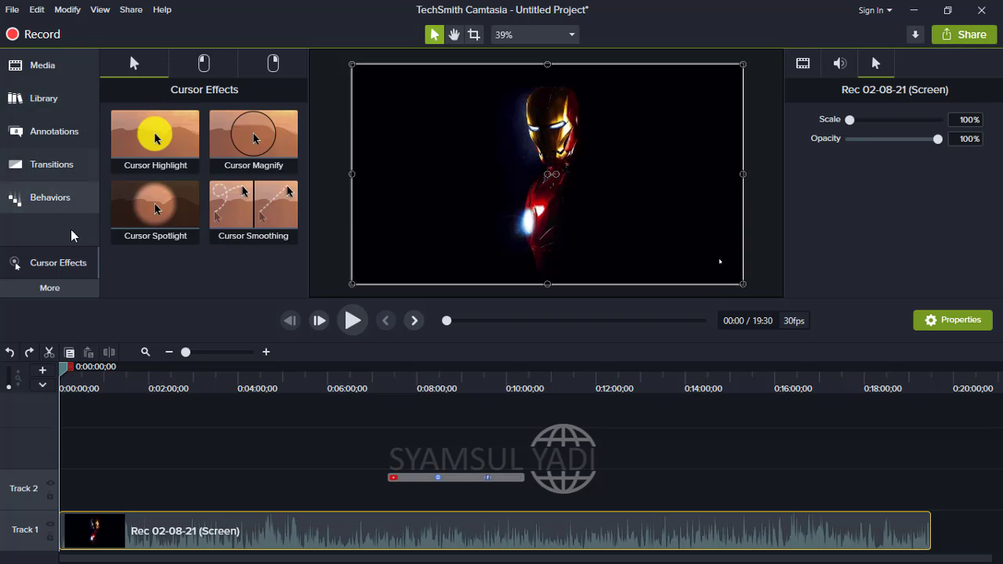
pyautogui.click(46, 290)
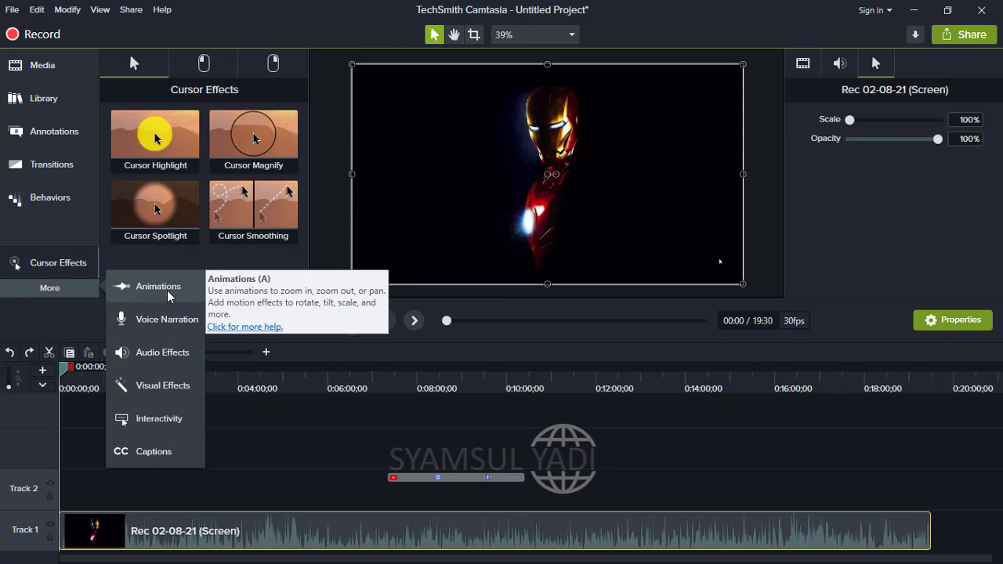
pyautogui.click(64, 270)
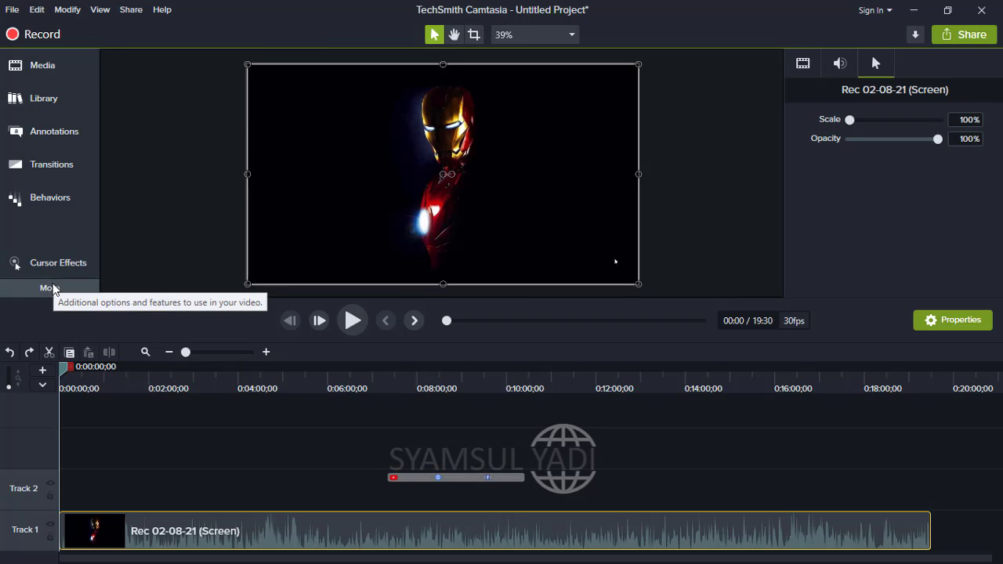
pyautogui.click(47, 262)
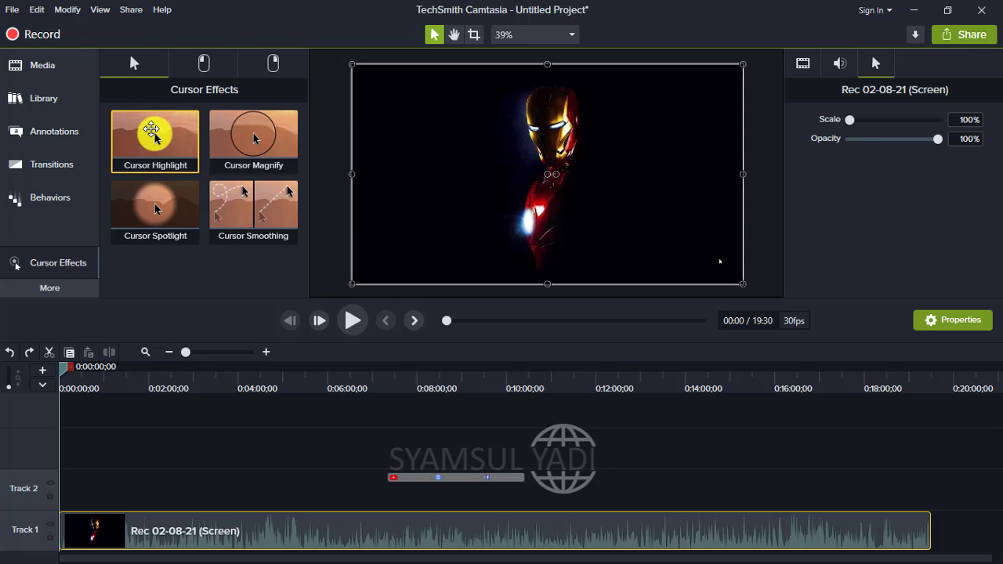
pyautogui.moveTo(152, 130); pyautogui.dragTo(154, 544)
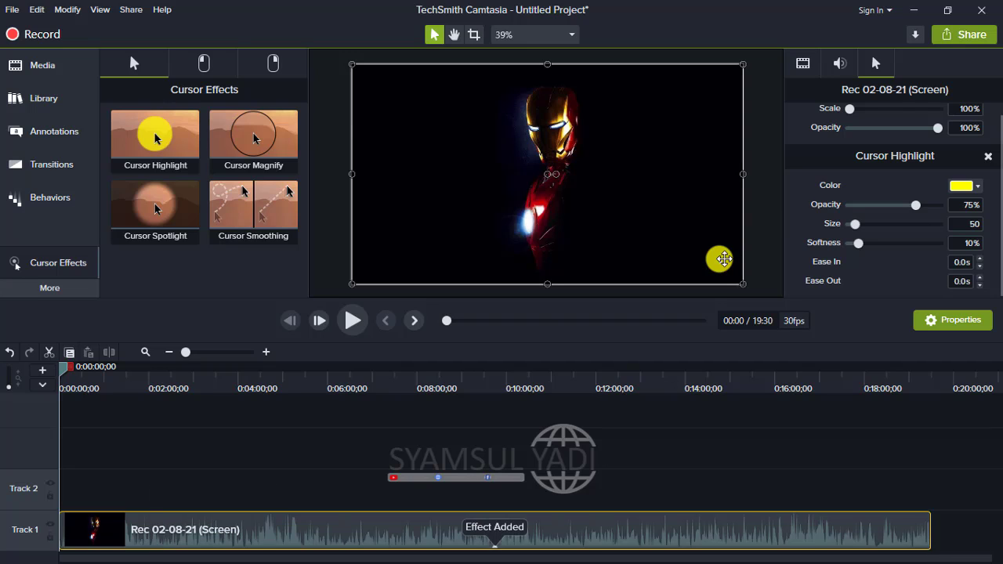
pyautogui.click(349, 333)
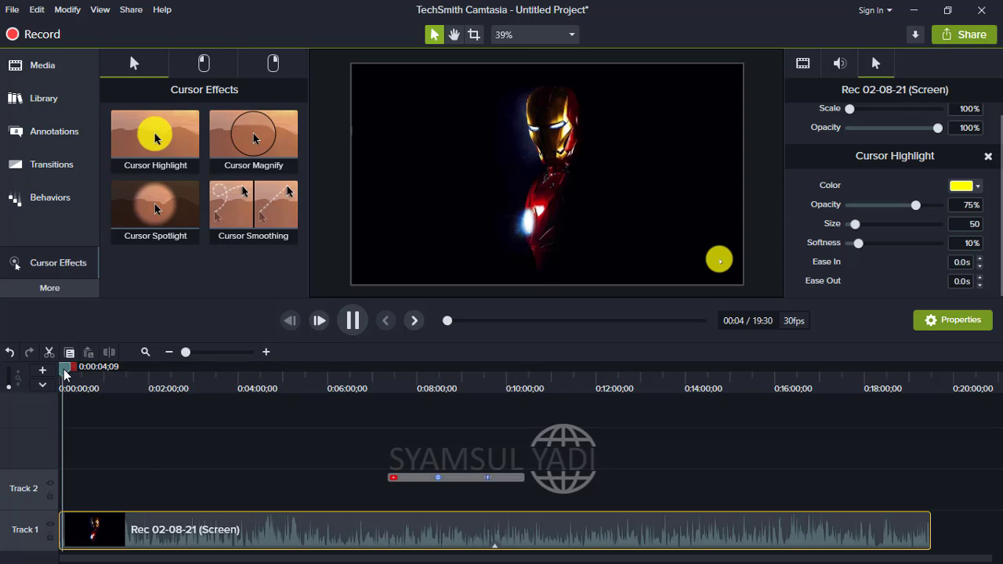
pyautogui.moveTo(66, 374); pyautogui.dragTo(39, 374)
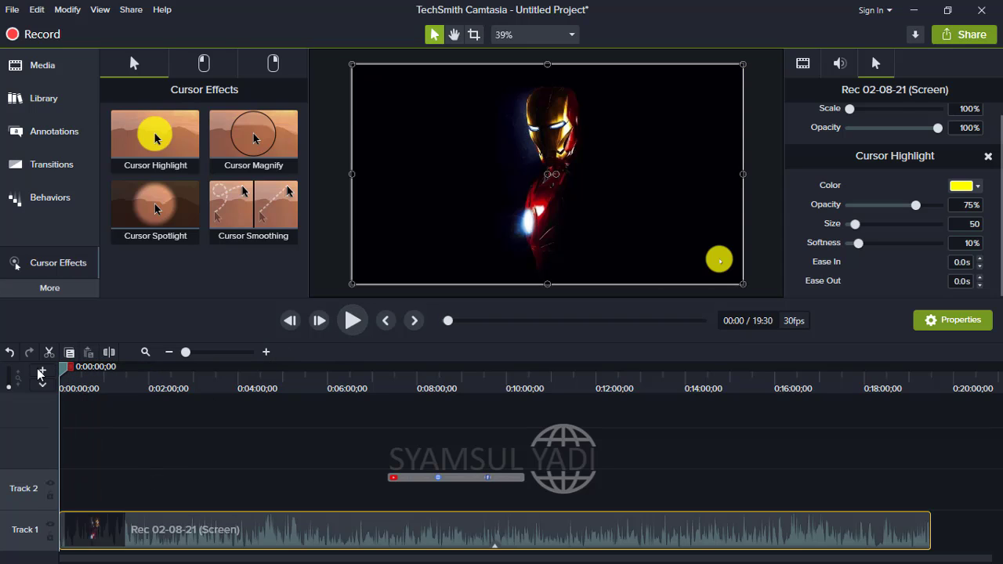
# Add the Left Click Rings and Right Click Rings cursor effects to the screen recording on Track 1.
pyautogui.click(204, 64)
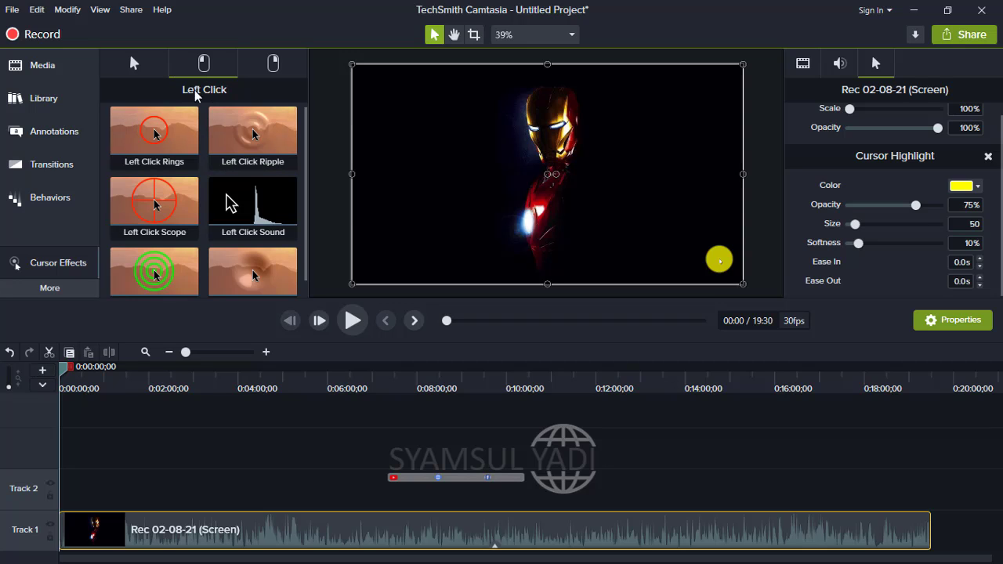
pyautogui.moveTo(149, 130); pyautogui.dragTo(117, 541)
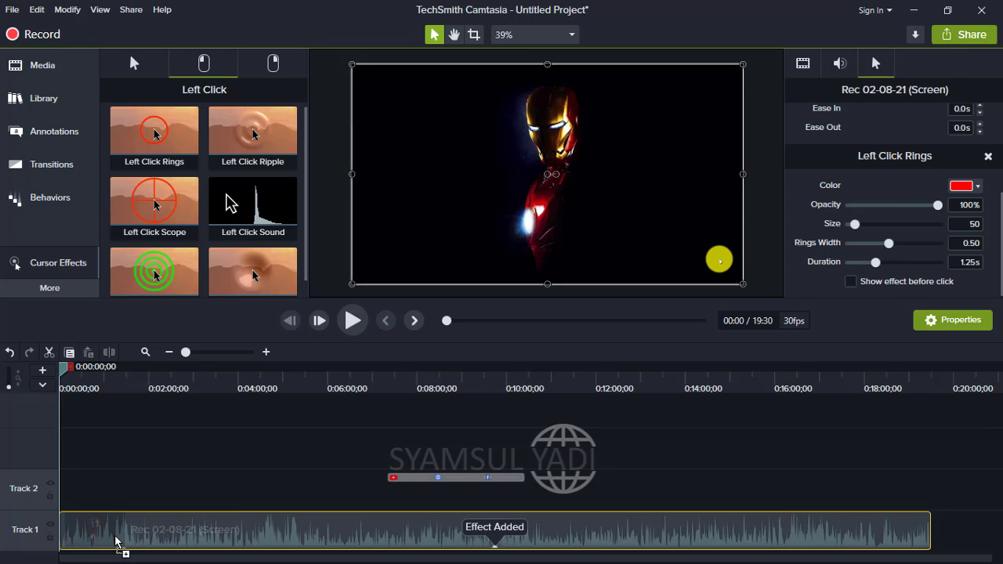
pyautogui.click(269, 68)
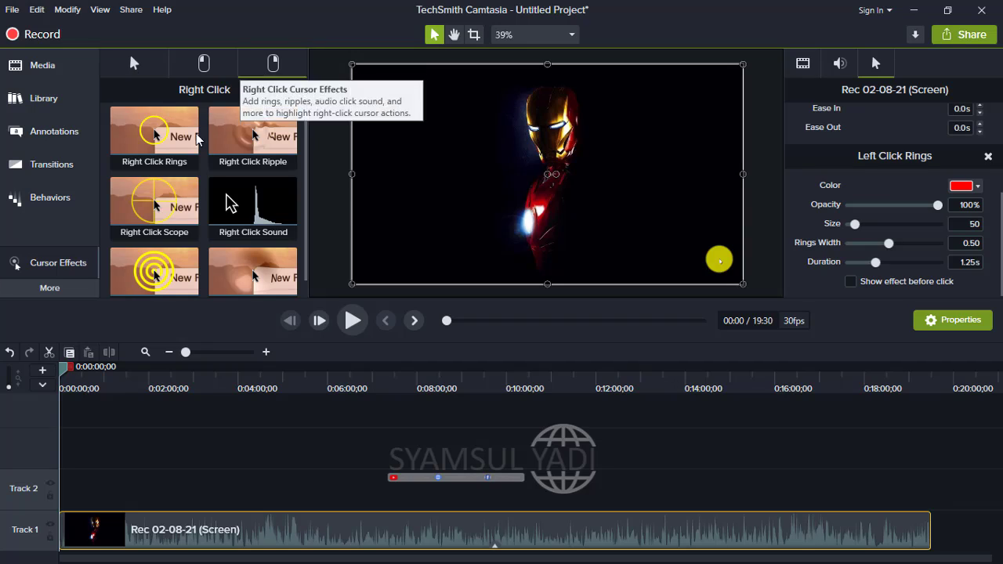
pyautogui.moveTo(138, 126); pyautogui.dragTo(189, 540)
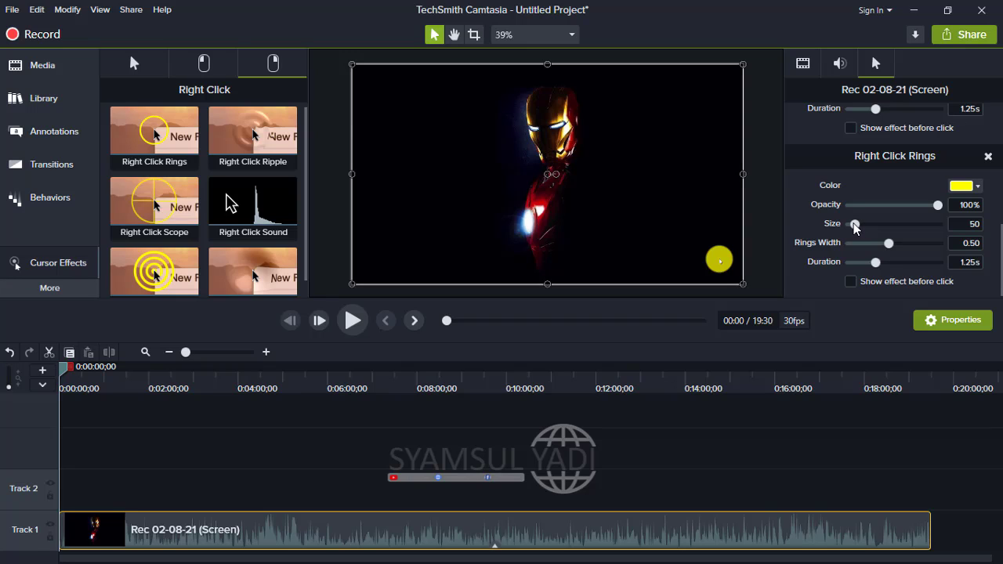
# Try different sizes for the Right Click Rings and Cursor Highlight effects, and reset both to their defaults.
pyautogui.moveTo(854, 226)
pyautogui.mouseDown()
pyautogui.moveTo(876, 227)
pyautogui.moveTo(857, 229)
pyautogui.mouseUp()
pyautogui.click(993, 225)
pyautogui.moveTo(999, 201); pyautogui.dragTo(998, 93)
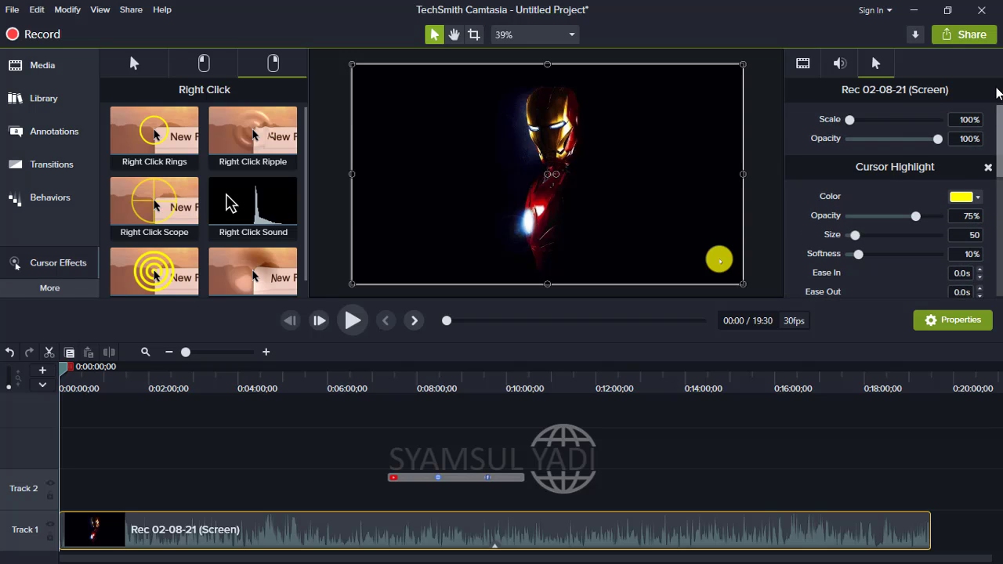
pyautogui.scroll(-3, 912, 153)
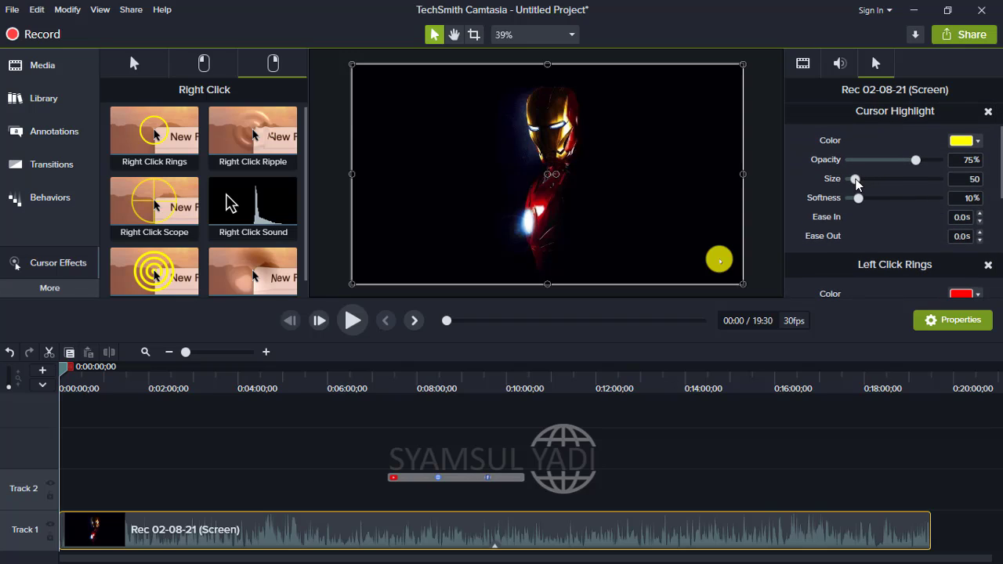
pyautogui.moveTo(856, 181)
pyautogui.mouseDown()
pyautogui.moveTo(876, 182)
pyautogui.moveTo(858, 182)
pyautogui.mouseUp()
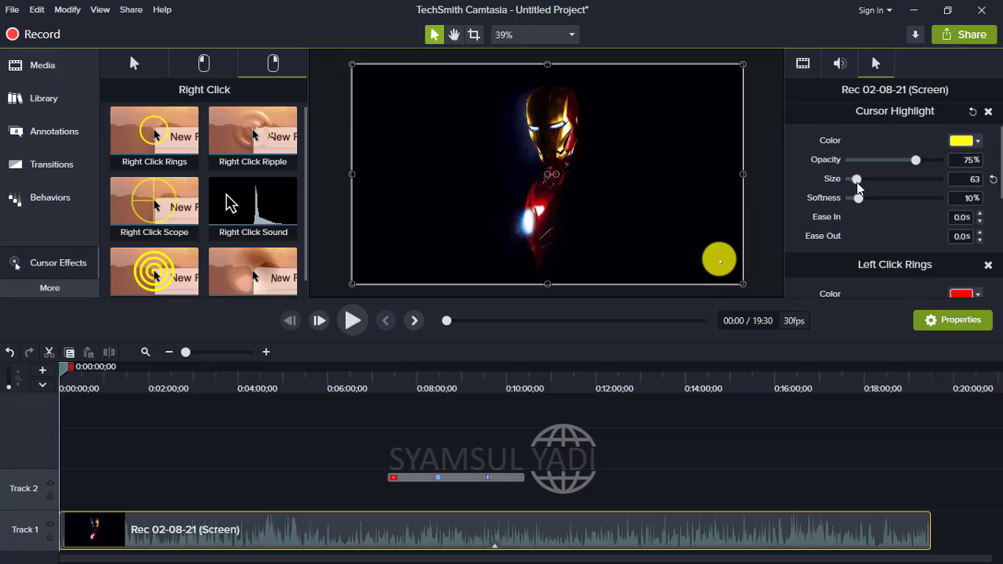
pyautogui.click(993, 180)
# Set the Cursor Highlight effect's opacity to 32% and deselect the recording.
pyautogui.moveTo(1000, 177); pyautogui.dragTo(998, 156)
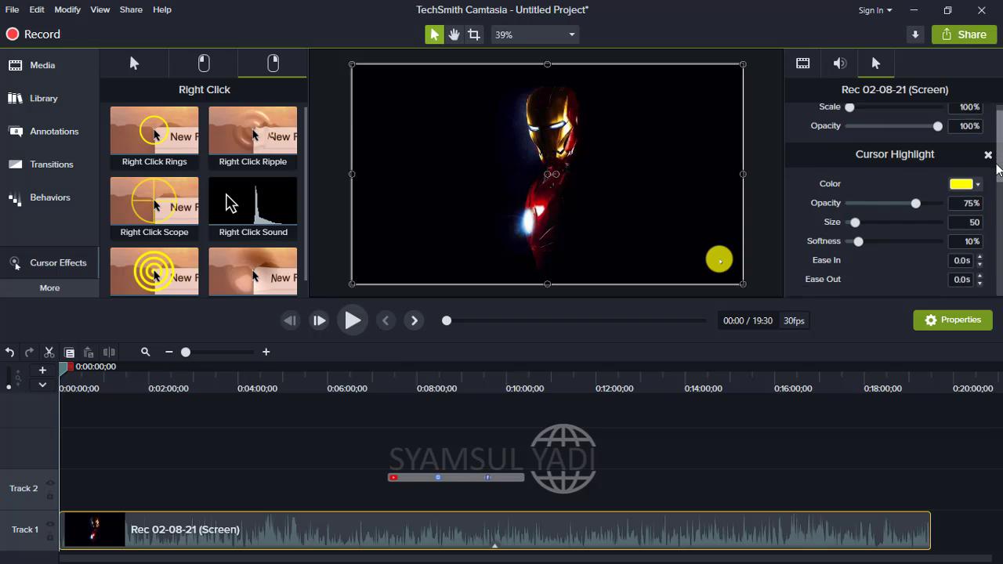
pyautogui.scroll(-3, 997, 162)
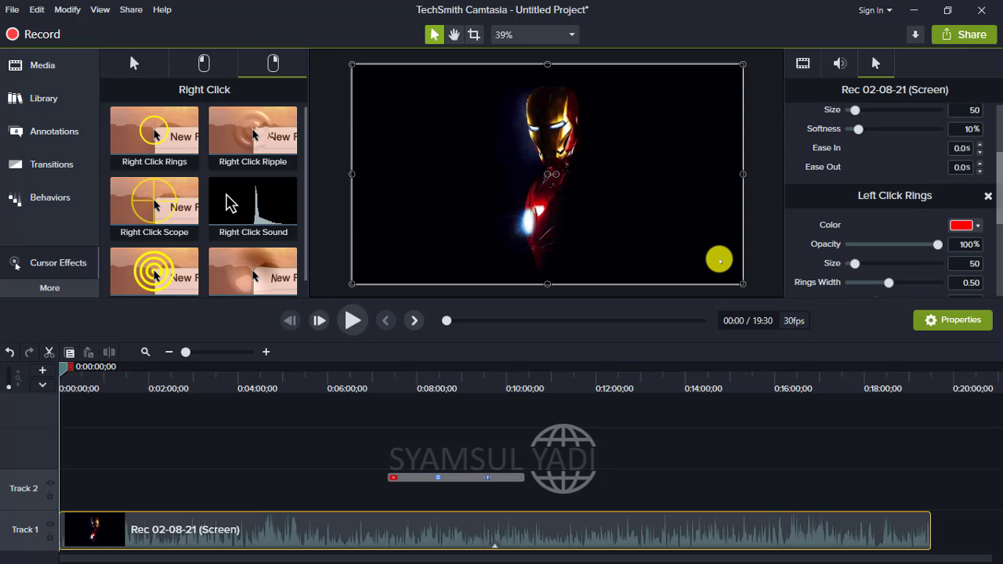
pyautogui.scroll(3, 894, 201)
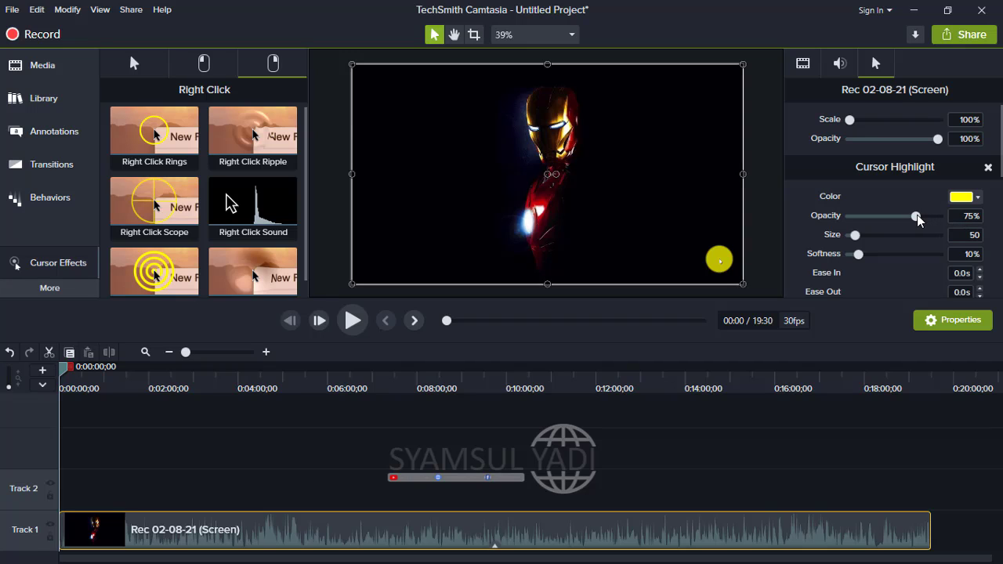
pyautogui.moveTo(919, 221); pyautogui.dragTo(878, 225)
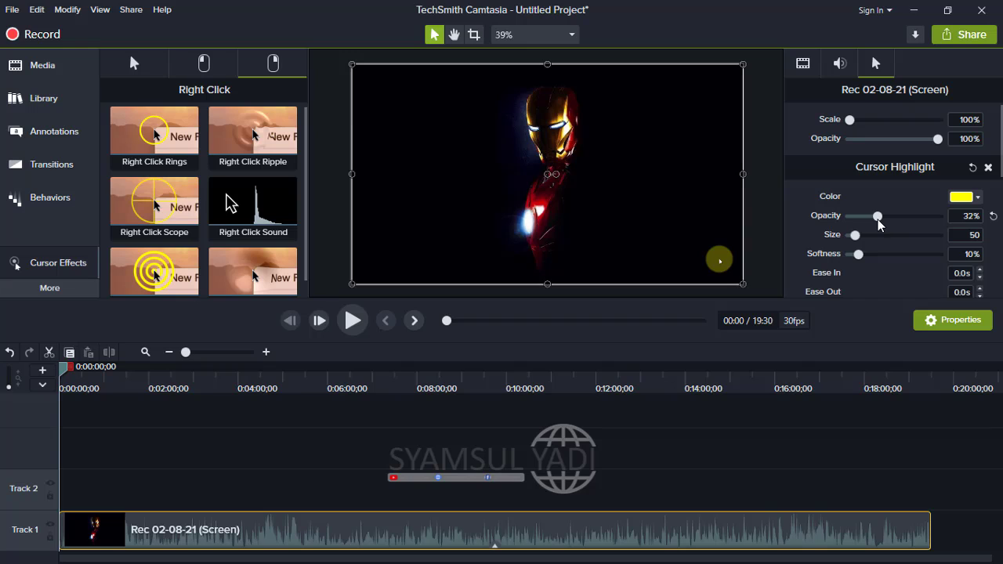
pyautogui.click(774, 215)
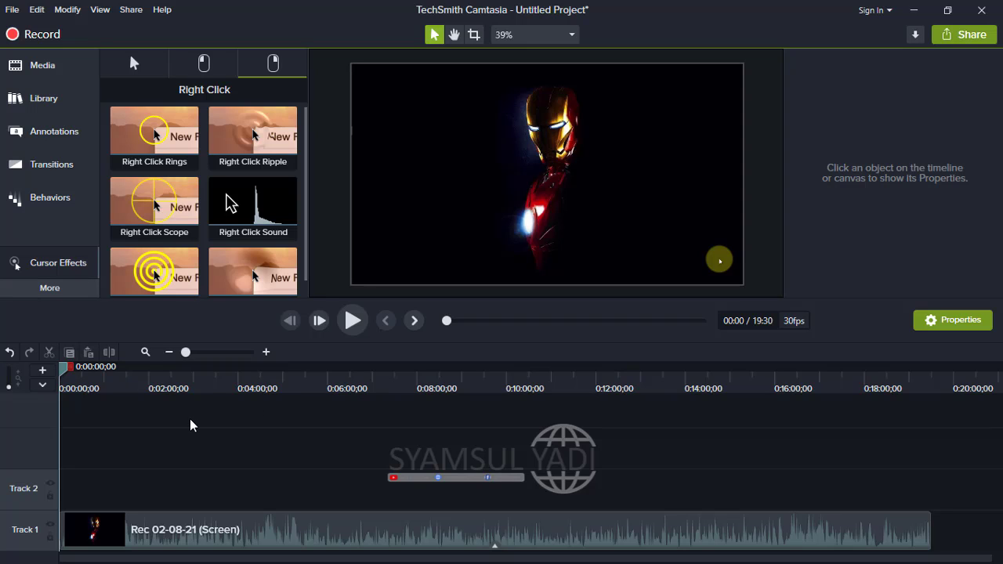
# Import the gambarku image from the Pictures folder into the Media Bin.
pyautogui.click(38, 68)
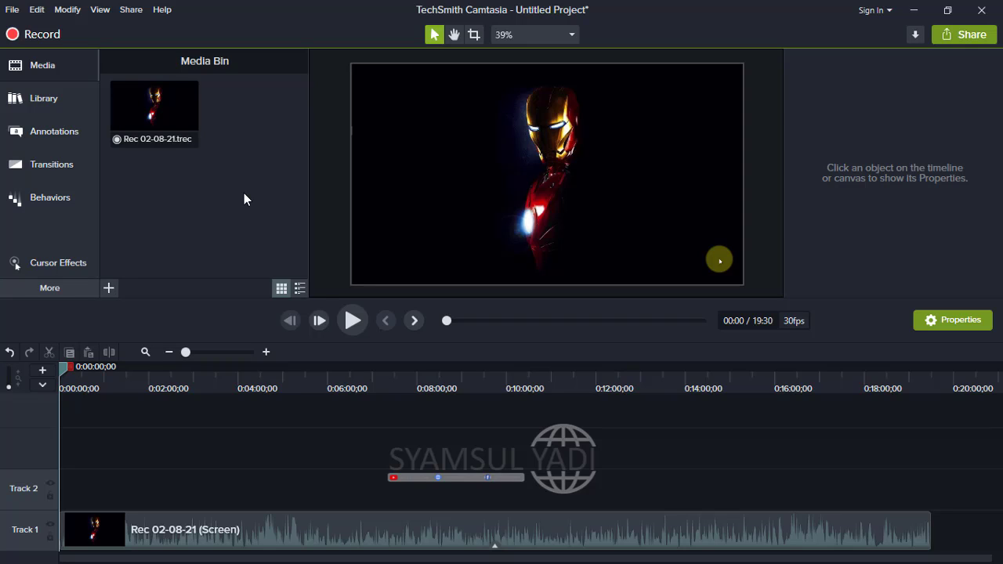
pyautogui.click(110, 289)
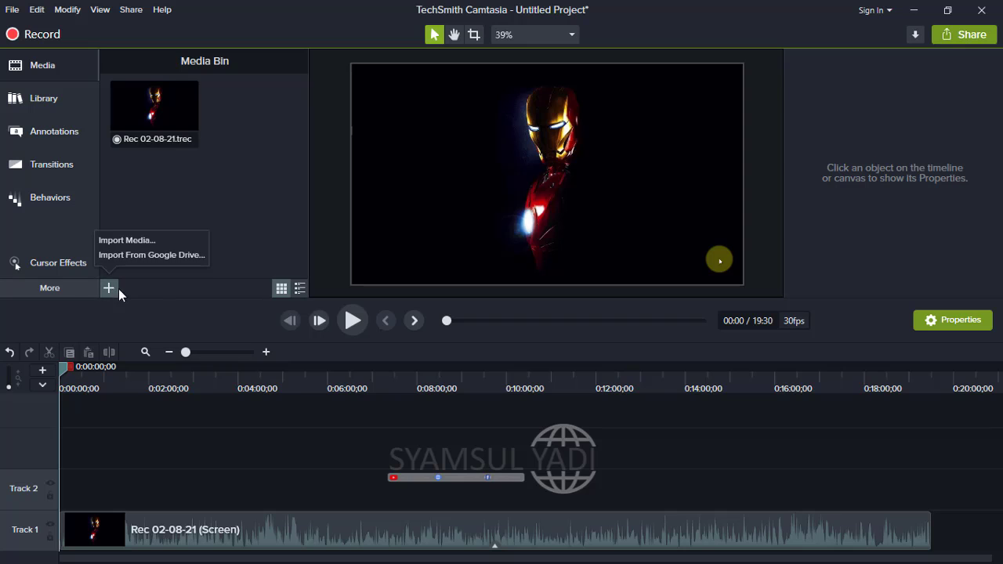
pyautogui.click(157, 243)
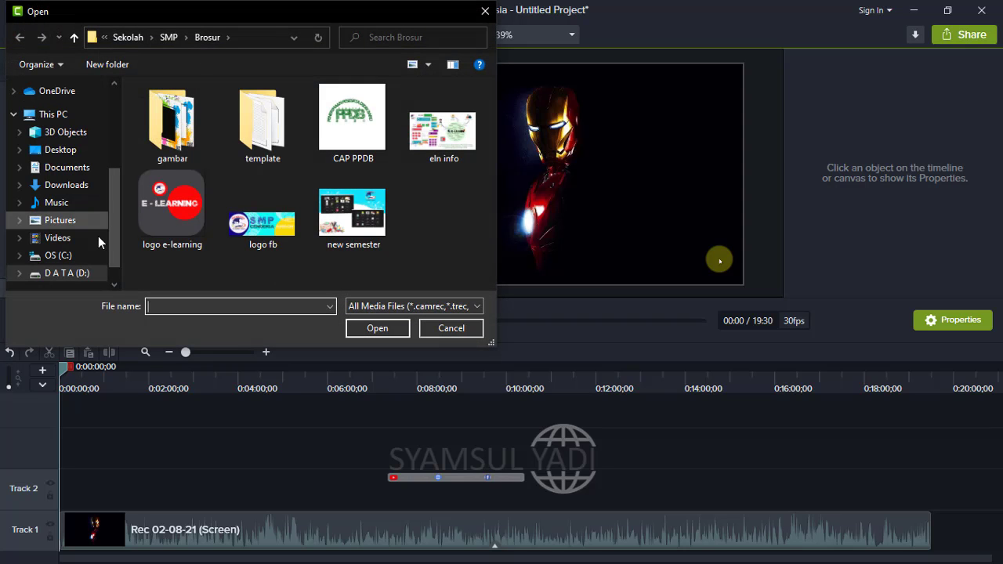
pyautogui.click(66, 225)
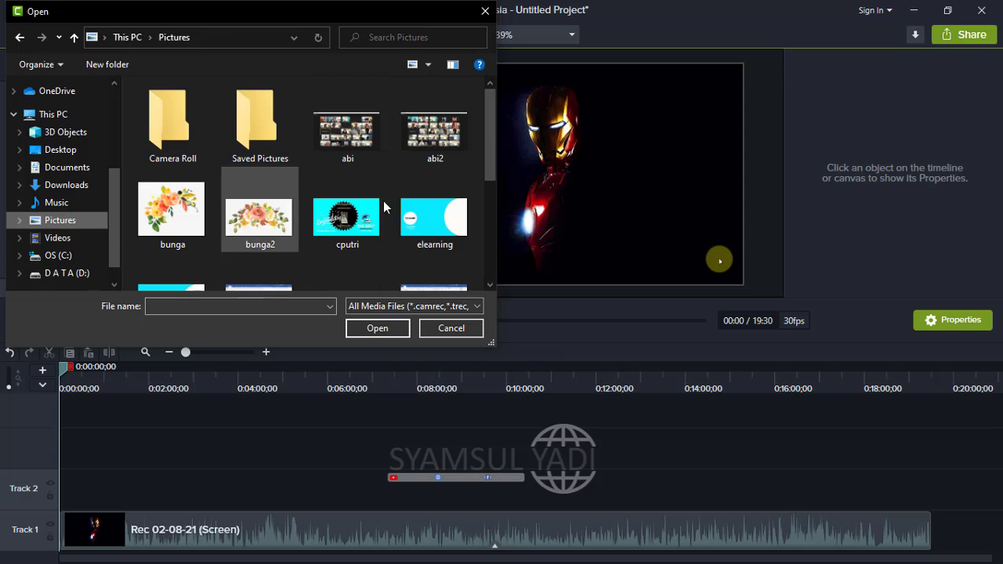
pyautogui.moveTo(495, 157); pyautogui.dragTo(494, 193)
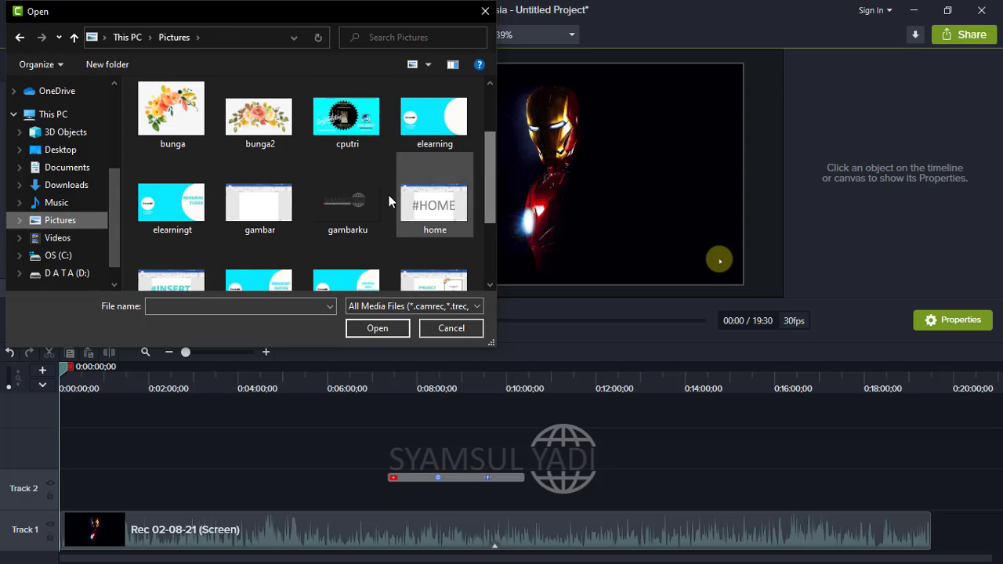
pyautogui.doubleClick(345, 204)
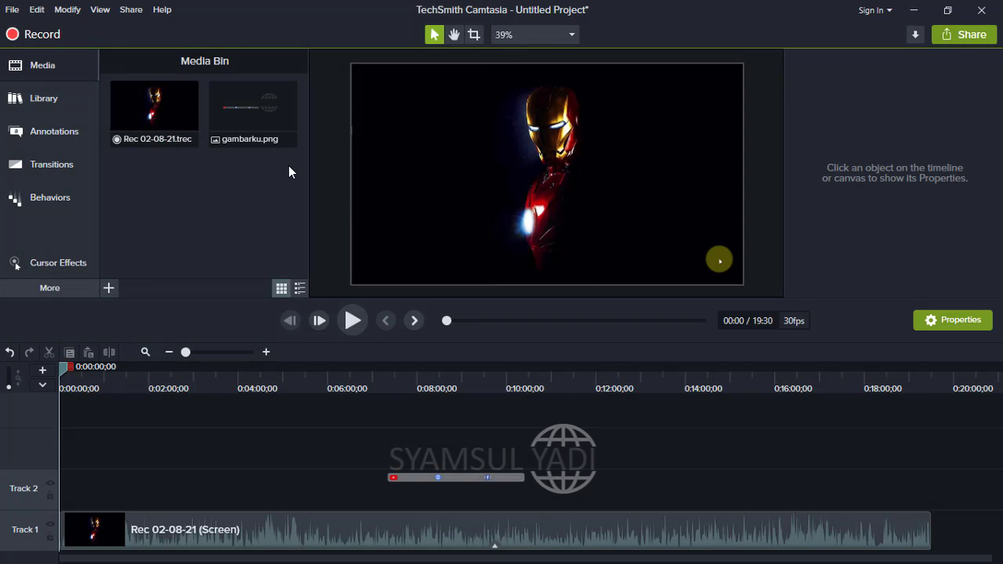
# Place gambarku.png at the start of Track 2 and extend it to end together with the screen recording on Track 1.
pyautogui.moveTo(254, 104)
pyautogui.mouseDown()
pyautogui.moveTo(253, 185)
pyautogui.moveTo(94, 490)
pyautogui.mouseUp()
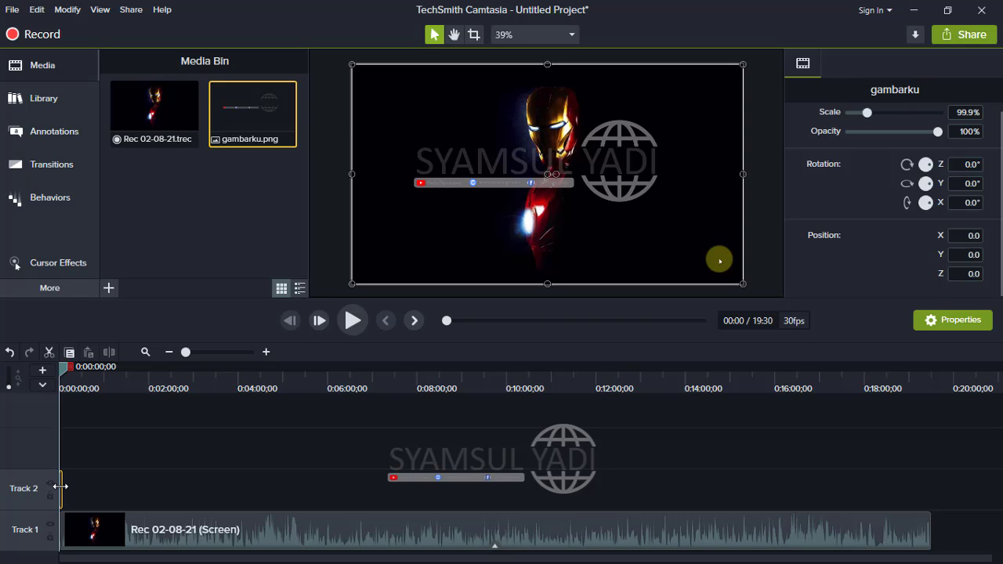
pyautogui.moveTo(62, 487); pyautogui.dragTo(5, 473)
pyautogui.moveTo(192, 355); pyautogui.dragTo(231, 353)
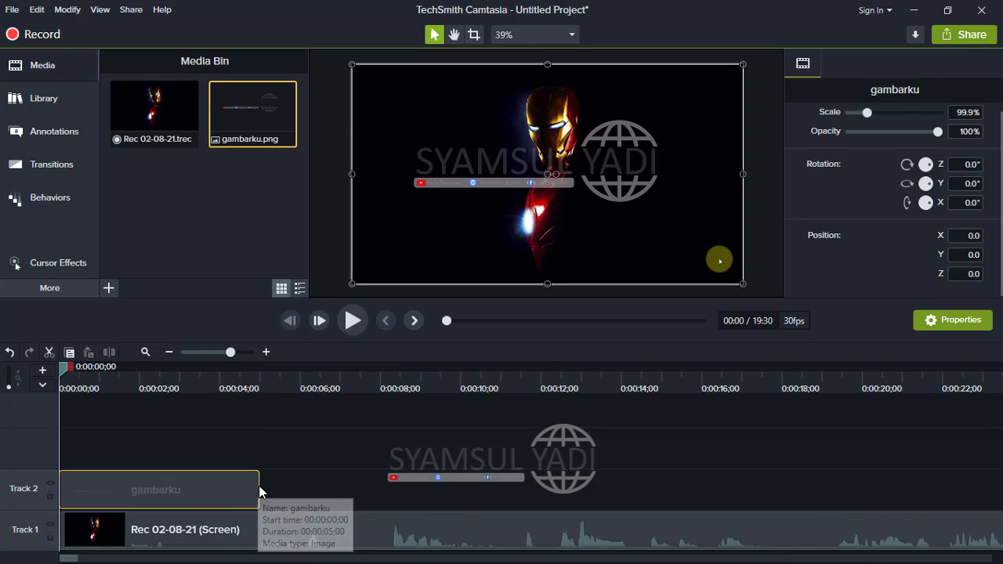
pyautogui.moveTo(260, 486); pyautogui.dragTo(697, 473)
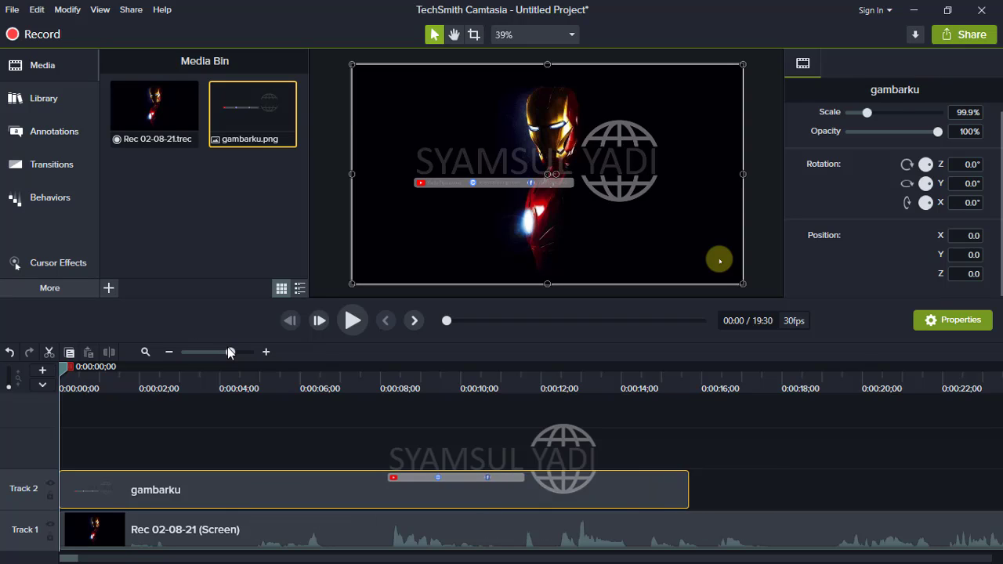
pyautogui.moveTo(230, 354); pyautogui.dragTo(154, 350)
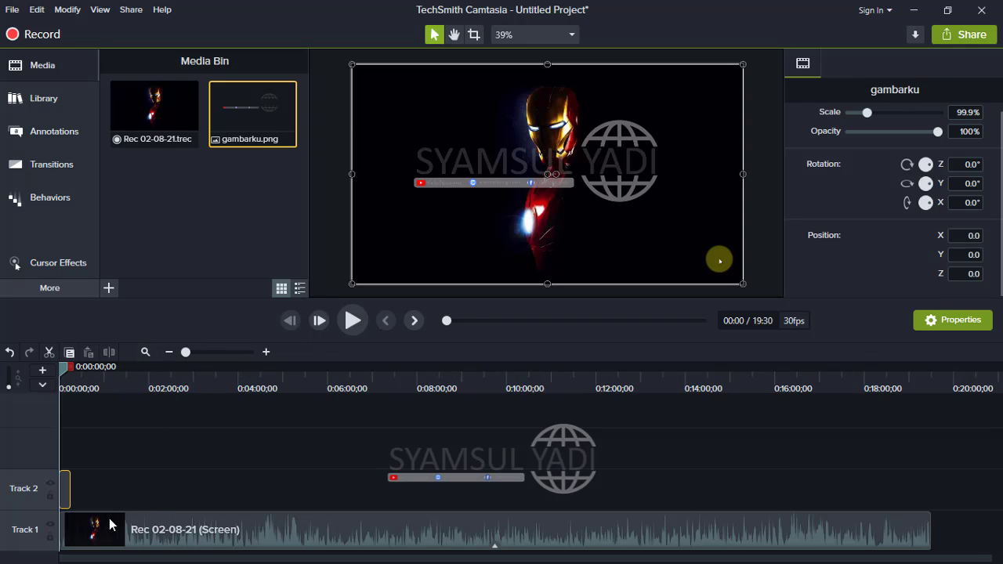
pyautogui.moveTo(69, 486); pyautogui.dragTo(581, 486)
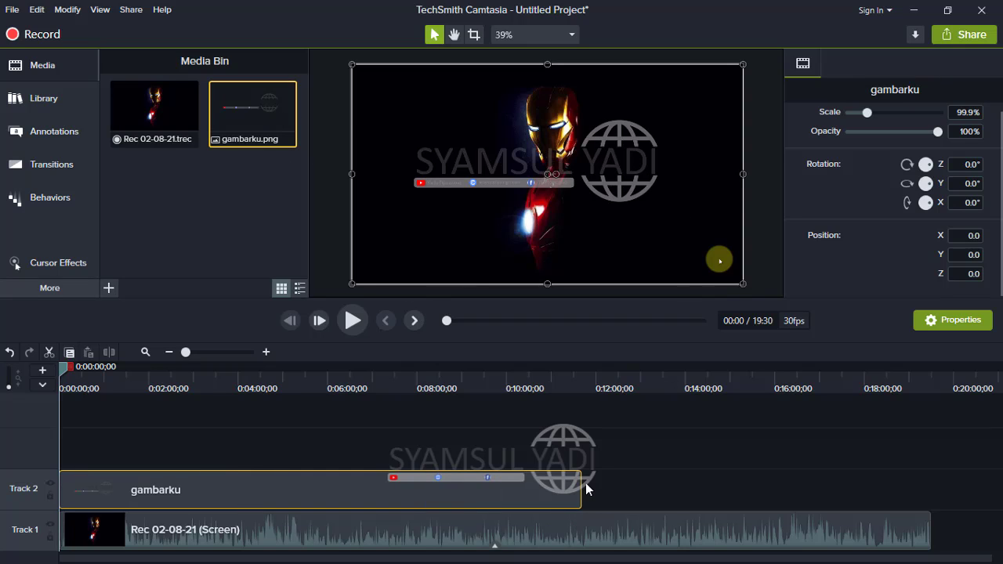
pyautogui.click(496, 530)
pyautogui.click(450, 493)
pyautogui.click(342, 518)
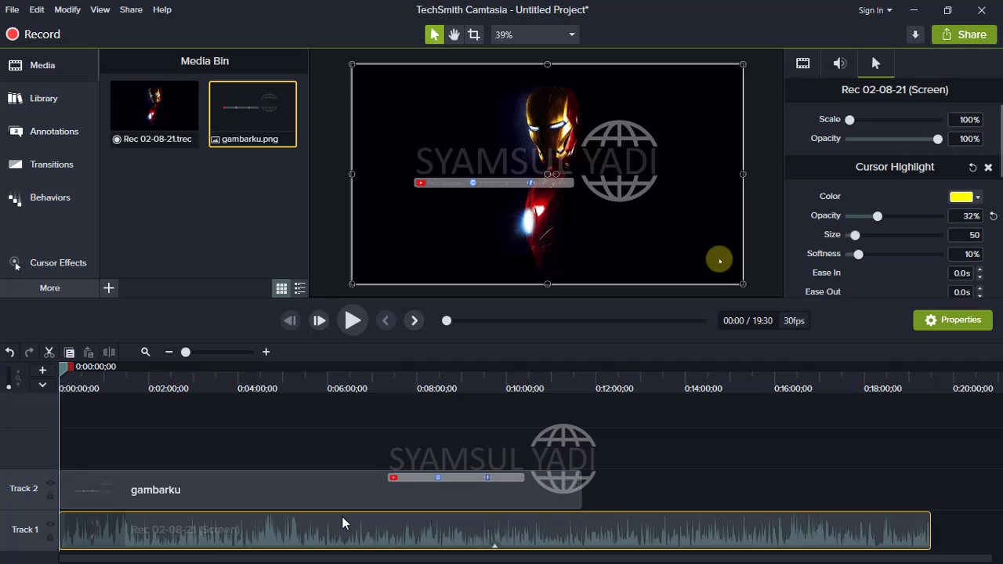
pyautogui.click(411, 457)
pyautogui.click(531, 505)
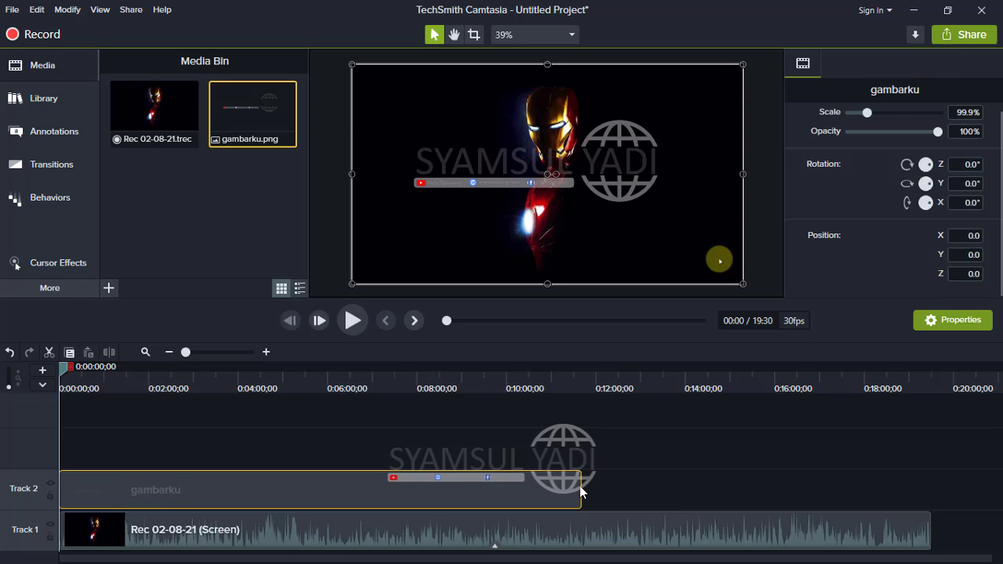
pyautogui.moveTo(582, 485); pyautogui.dragTo(931, 464)
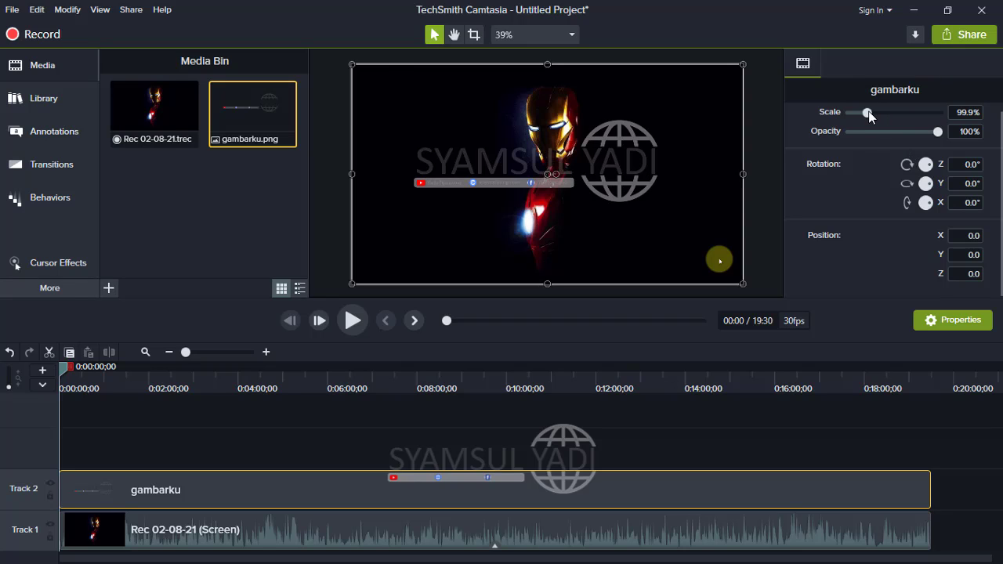
# Scale the gambarku watermark image down to 33.3%.
pyautogui.moveTo(867, 112); pyautogui.dragTo(857, 114)
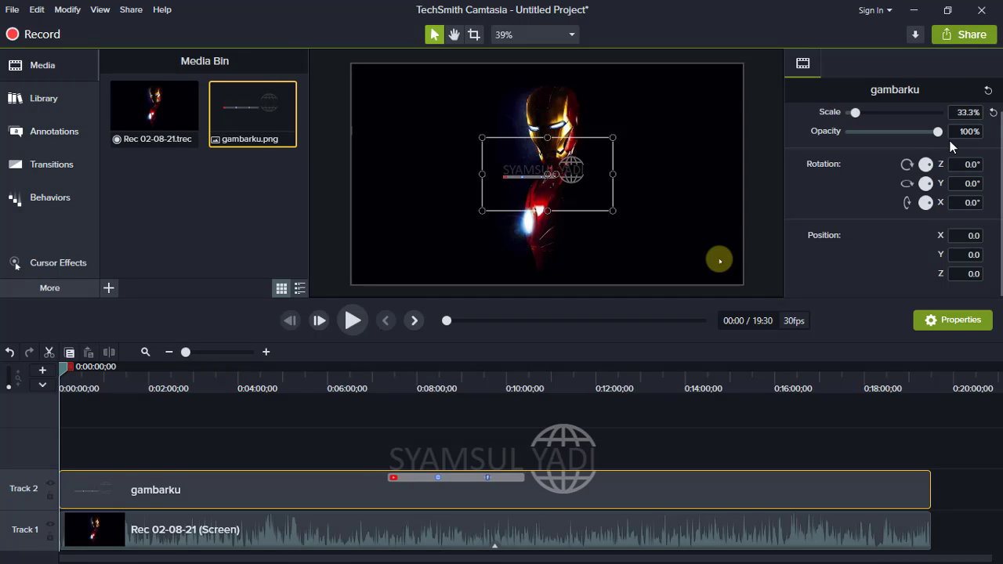
# Set the gambarku watermark's opacity to 90% and move it to the bottom centre of the video frame, at Y about -182.
pyautogui.moveTo(931, 131); pyautogui.dragTo(928, 130)
pyautogui.click(957, 236)
pyautogui.moveTo(578, 167); pyautogui.dragTo(578, 237)
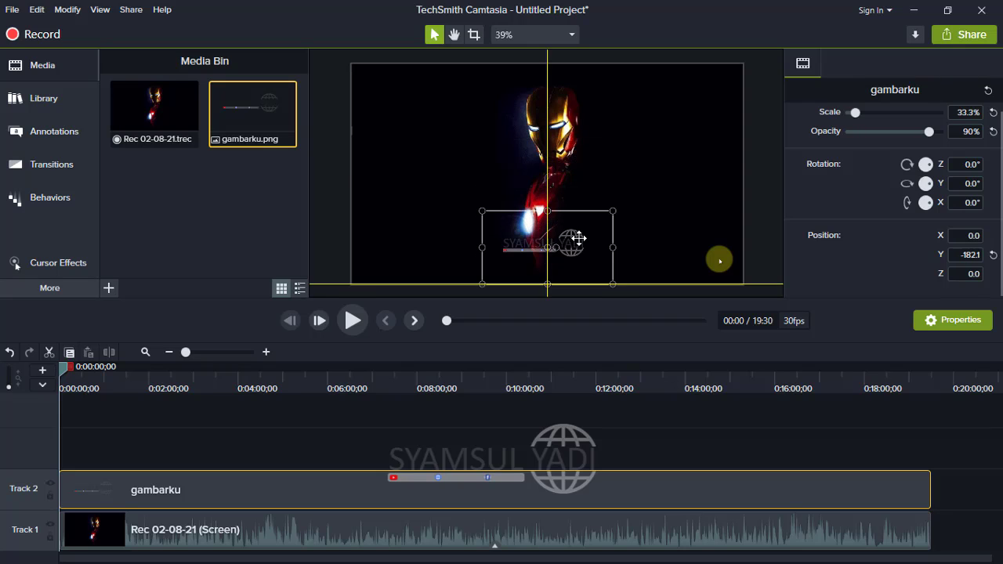
pyautogui.click(639, 180)
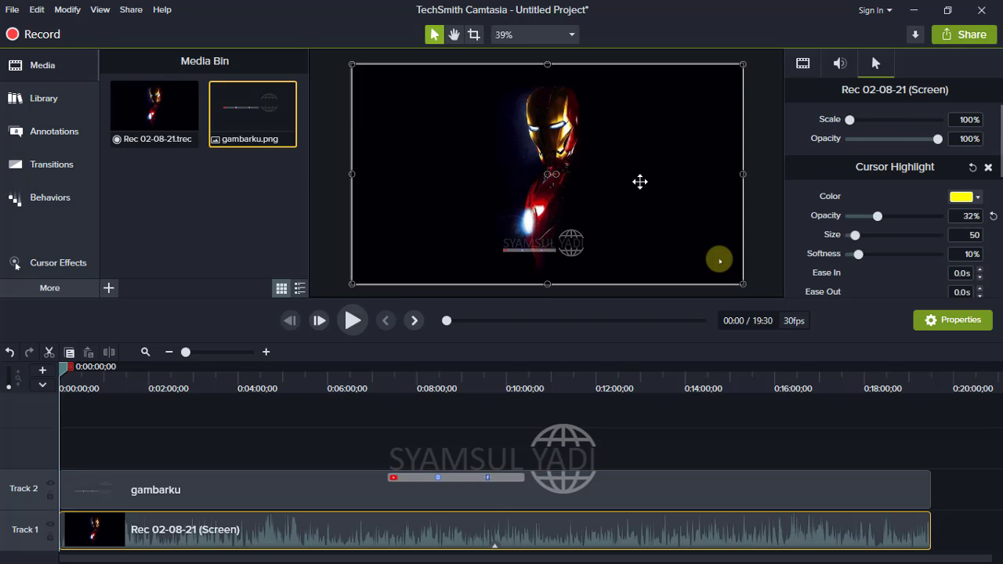
pyautogui.click(501, 435)
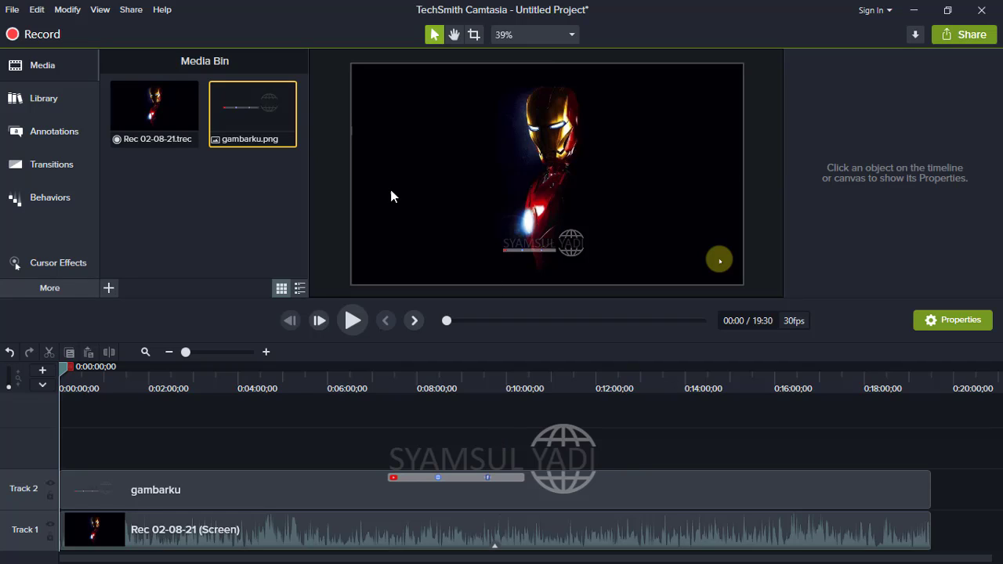
pyautogui.click(249, 182)
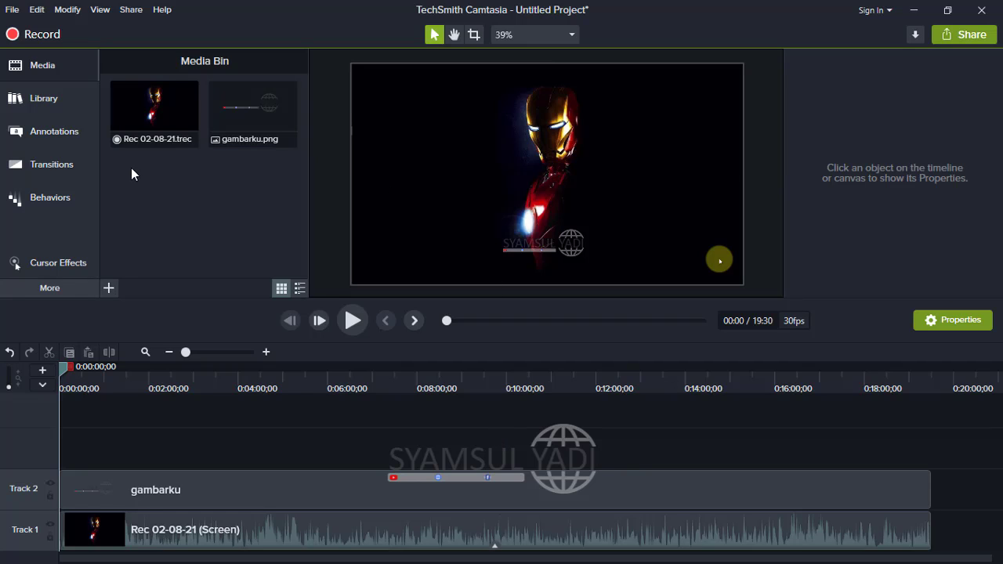
# Browse the Camtasia 2019 library and preview the asimpleway track from the Music Tracks folder.
pyautogui.click(55, 99)
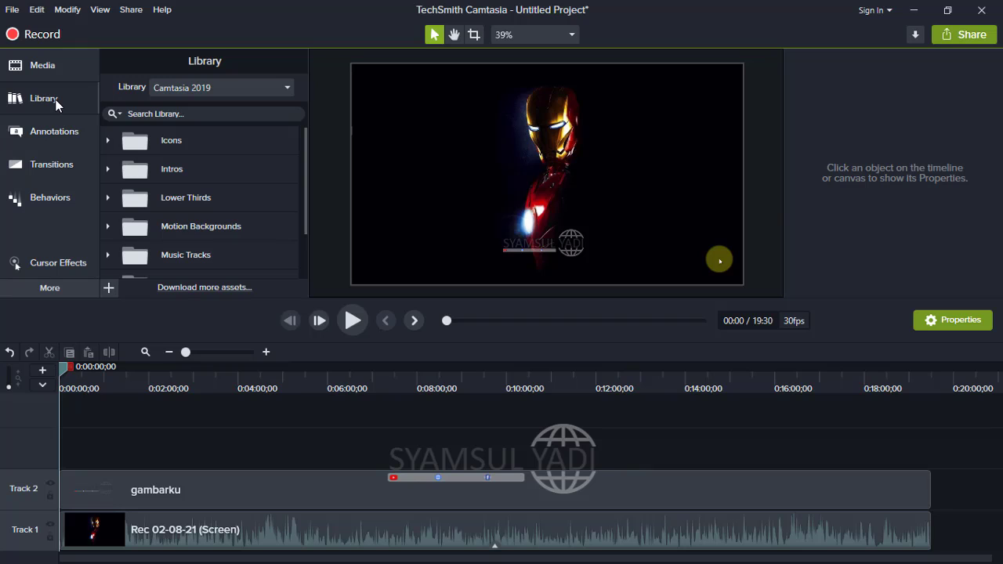
pyautogui.moveTo(307, 168); pyautogui.dragTo(295, 221)
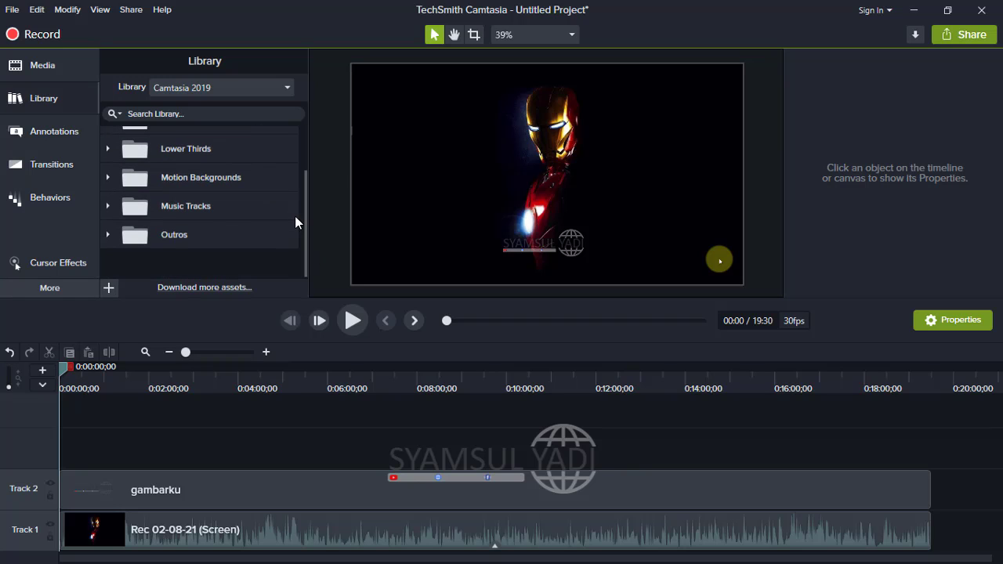
pyautogui.click(109, 205)
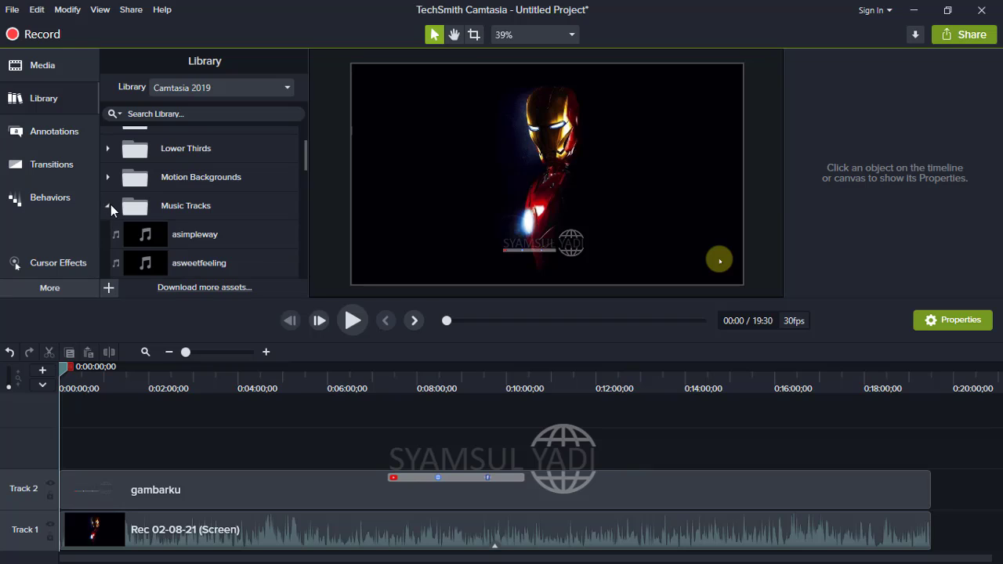
pyautogui.doubleClick(193, 232)
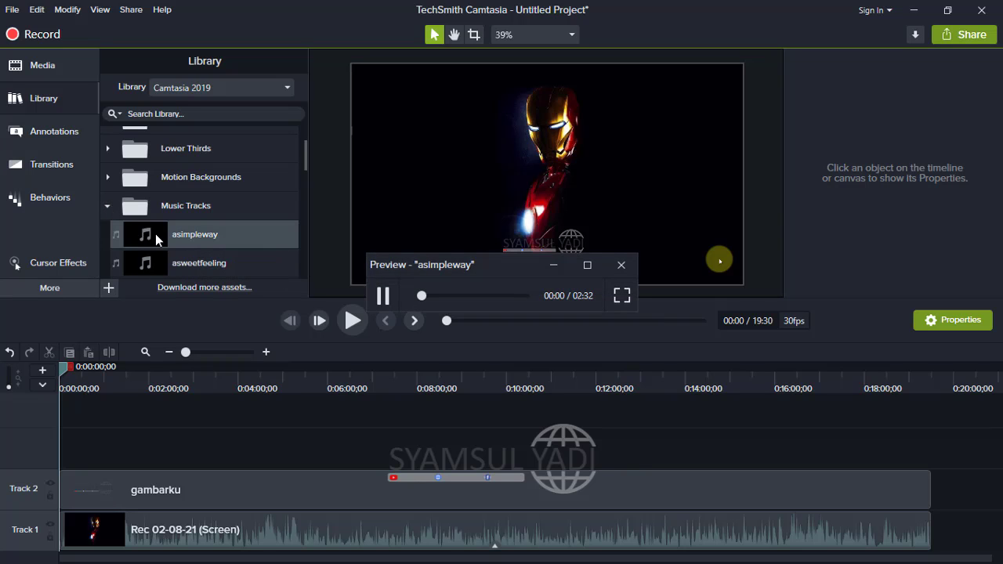
pyautogui.click(622, 266)
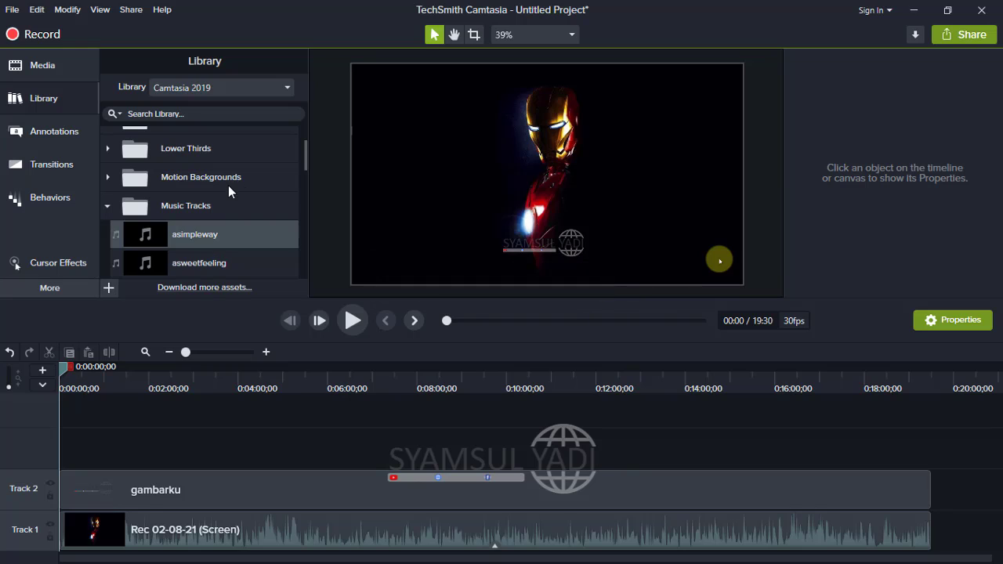
pyautogui.click(107, 207)
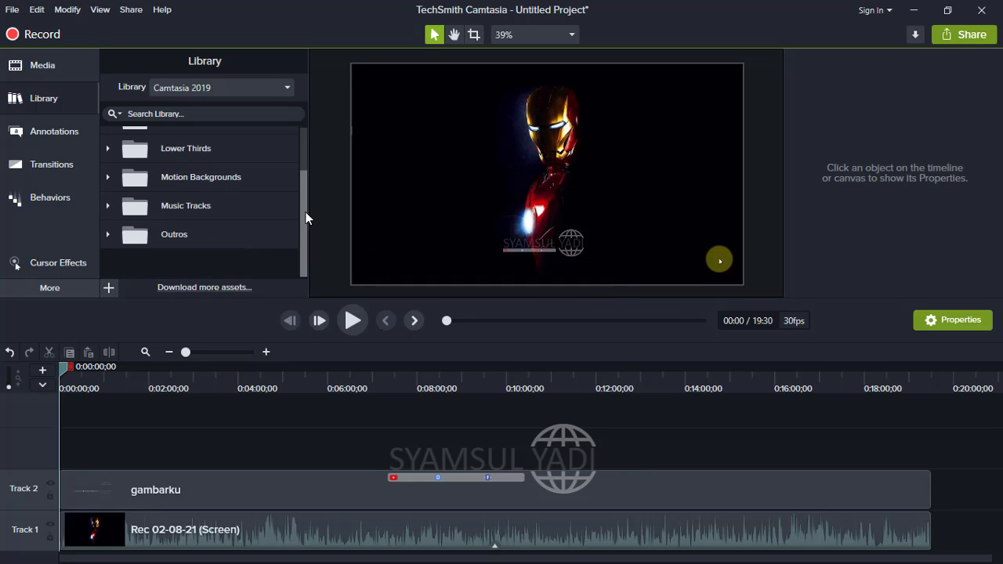
pyautogui.moveTo(306, 217)
pyautogui.mouseDown()
pyautogui.moveTo(306, 169)
pyautogui.moveTo(301, 205)
pyautogui.moveTo(304, 177)
pyautogui.moveTo(287, 173)
pyautogui.moveTo(311, 244)
pyautogui.mouseUp()
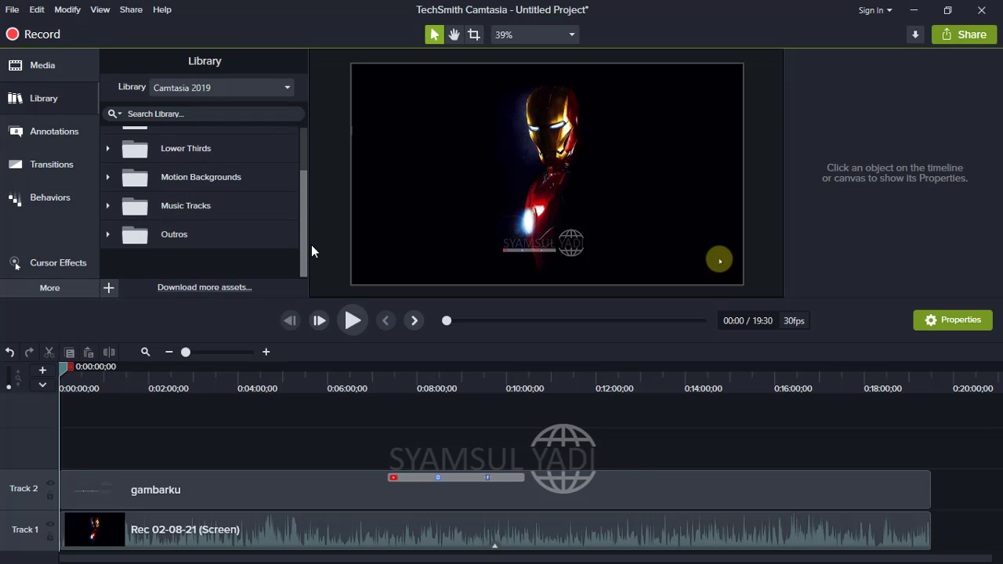
# Add a plain ABC text callout on Track 3, lengthen it and align it with the start of the timeline.
pyautogui.click(48, 131)
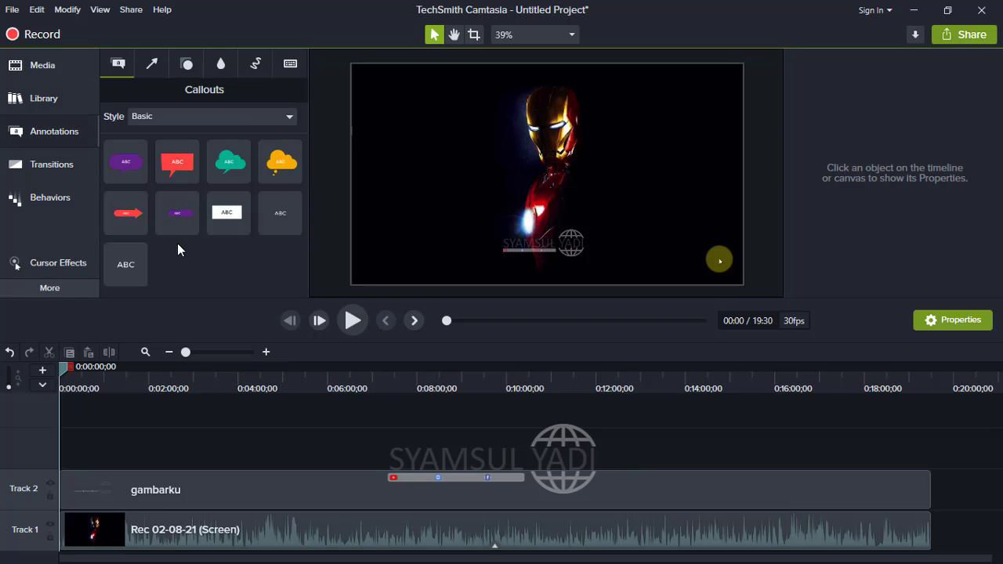
pyautogui.click(154, 66)
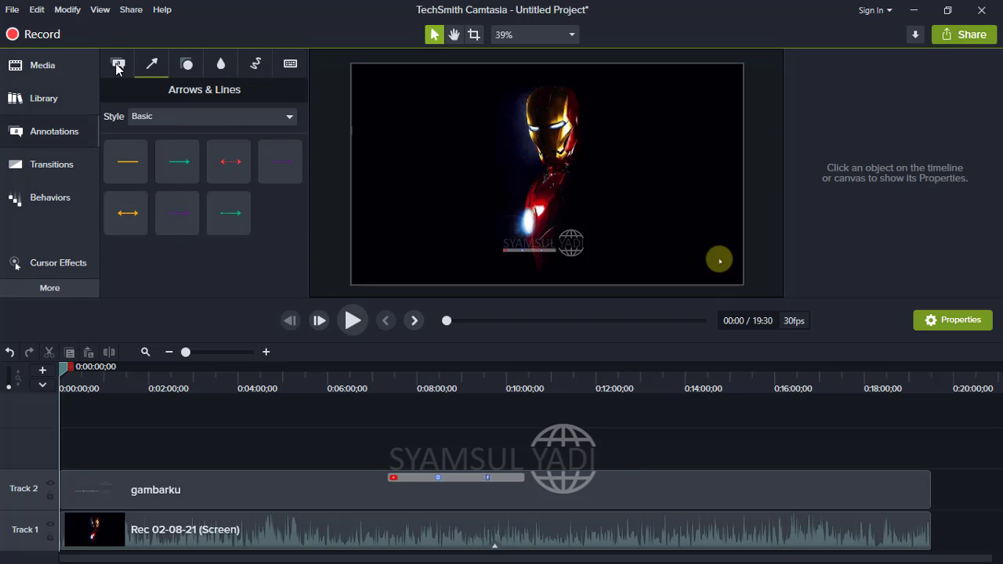
pyautogui.click(117, 67)
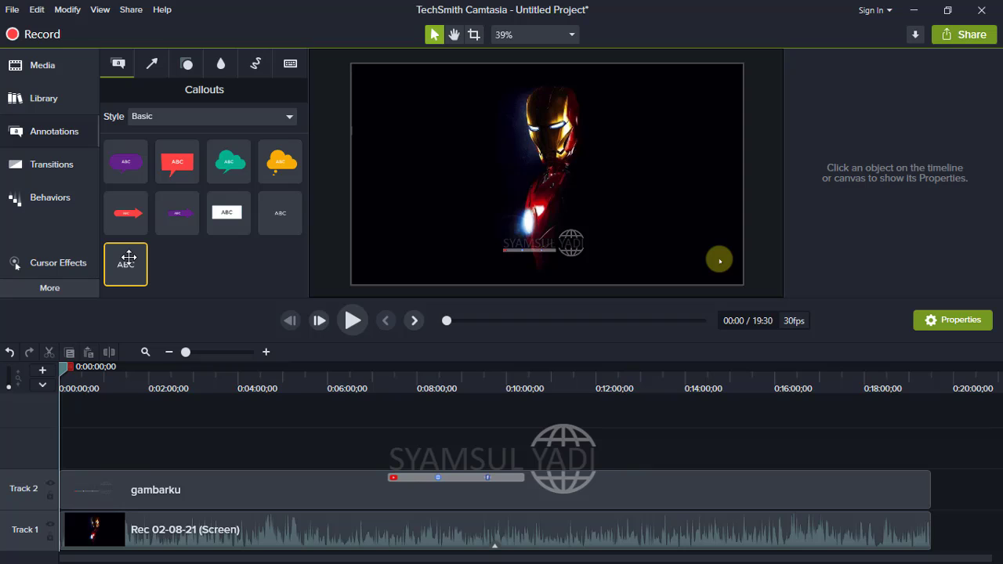
pyautogui.moveTo(128, 257); pyautogui.dragTo(87, 444)
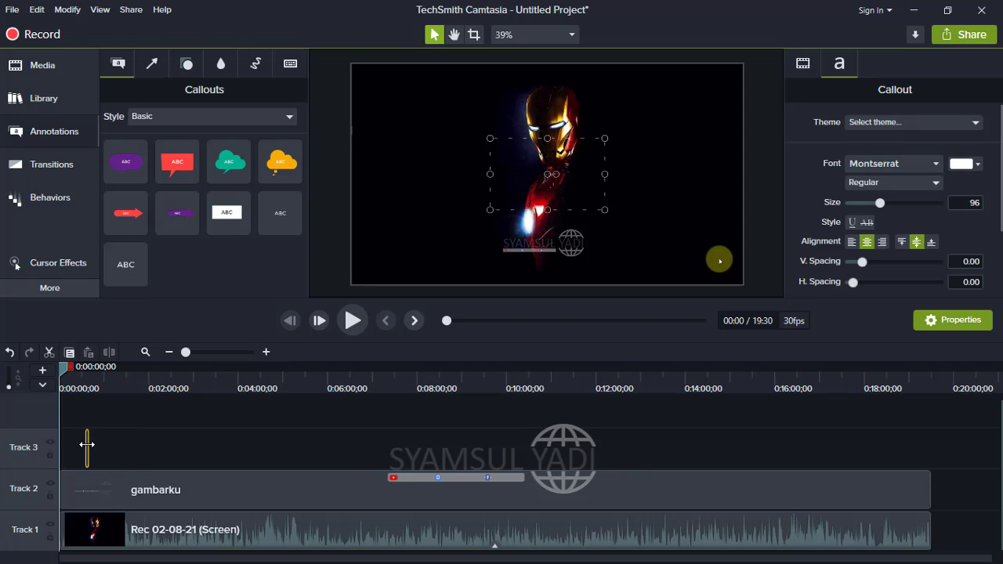
pyautogui.moveTo(87, 445); pyautogui.dragTo(108, 445)
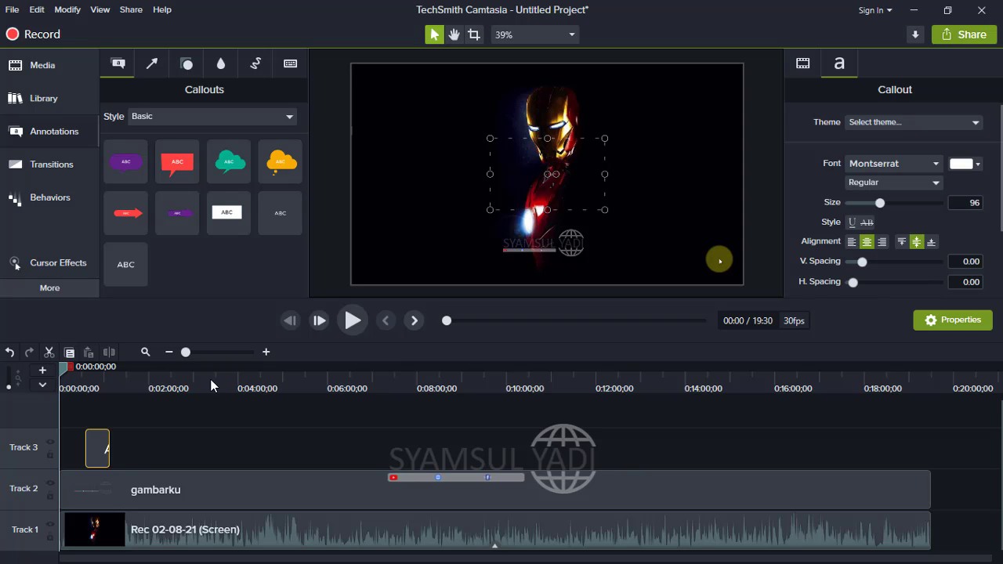
pyautogui.moveTo(97, 445); pyautogui.dragTo(54, 446)
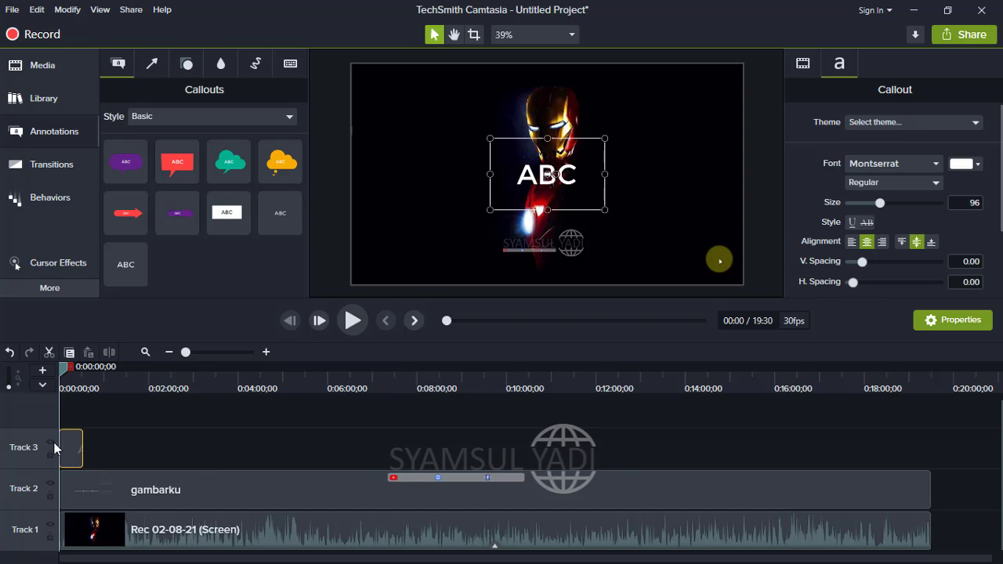
# Try out the callout in the lower-left area of the video frame with the text "sjkdzxcksdjfbd" and delete it.
pyautogui.moveTo(545, 174); pyautogui.dragTo(441, 224)
pyautogui.doubleClick(438, 224)
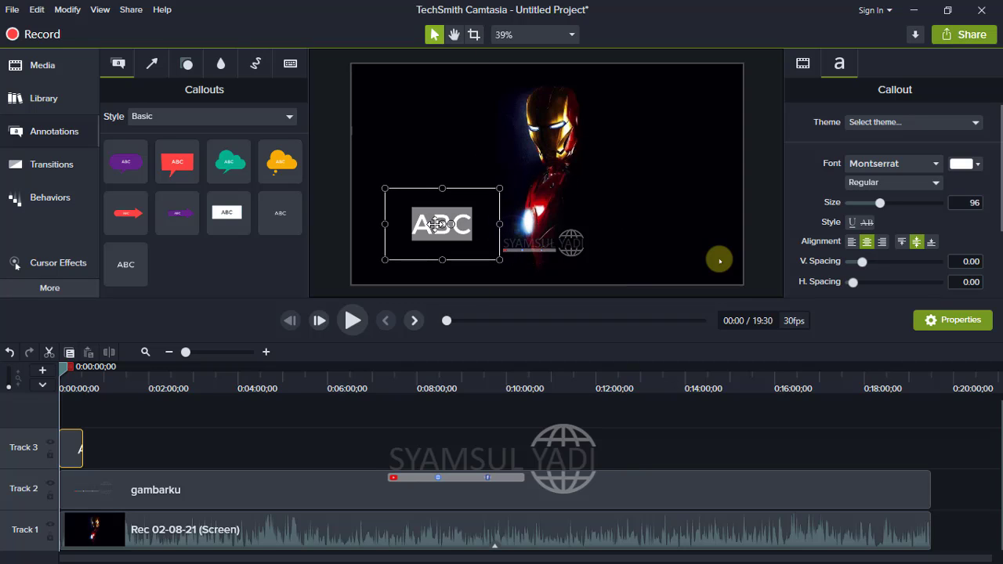
pyautogui.write('sjkdzxcksdjfbd')
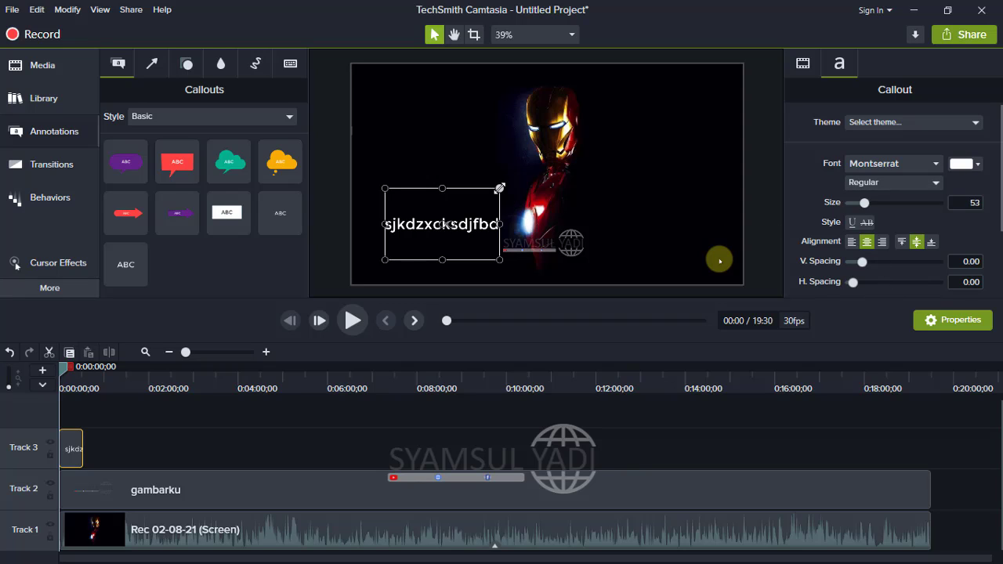
pyautogui.press('Delete')
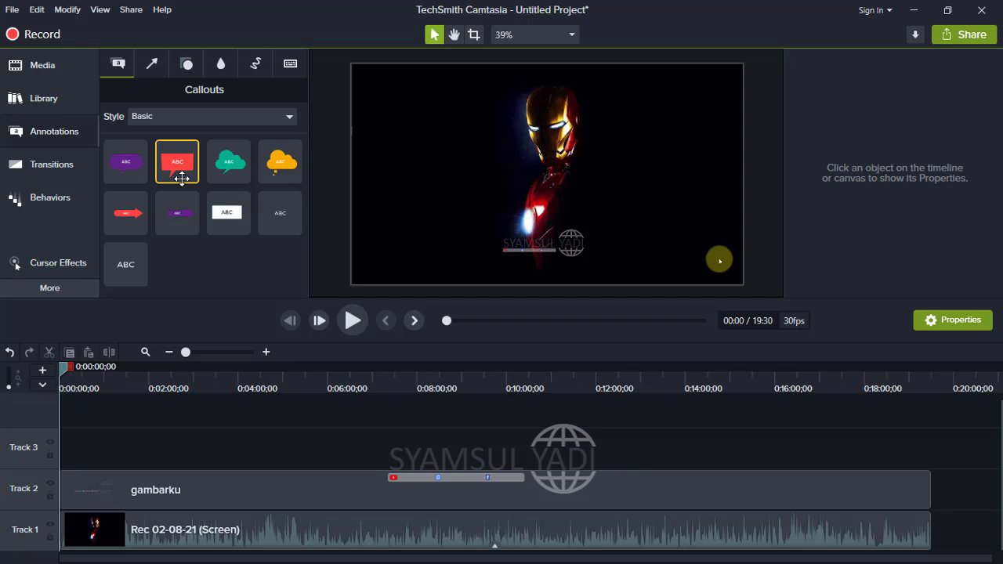
# Look through the Arrows & Lines, Shapes, Blur & Highlight and Sketch Motion annotation categories.
pyautogui.click(152, 64)
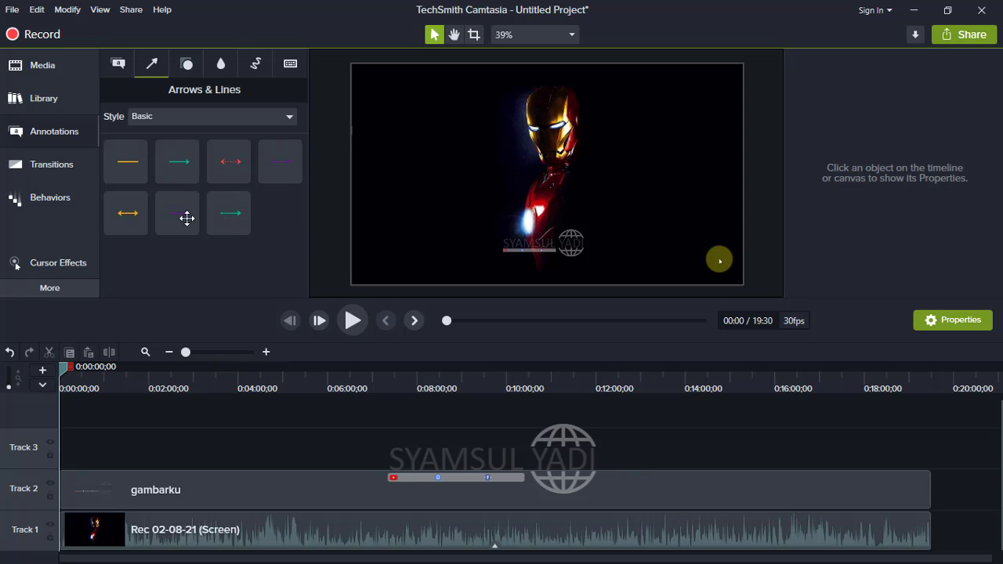
pyautogui.click(194, 67)
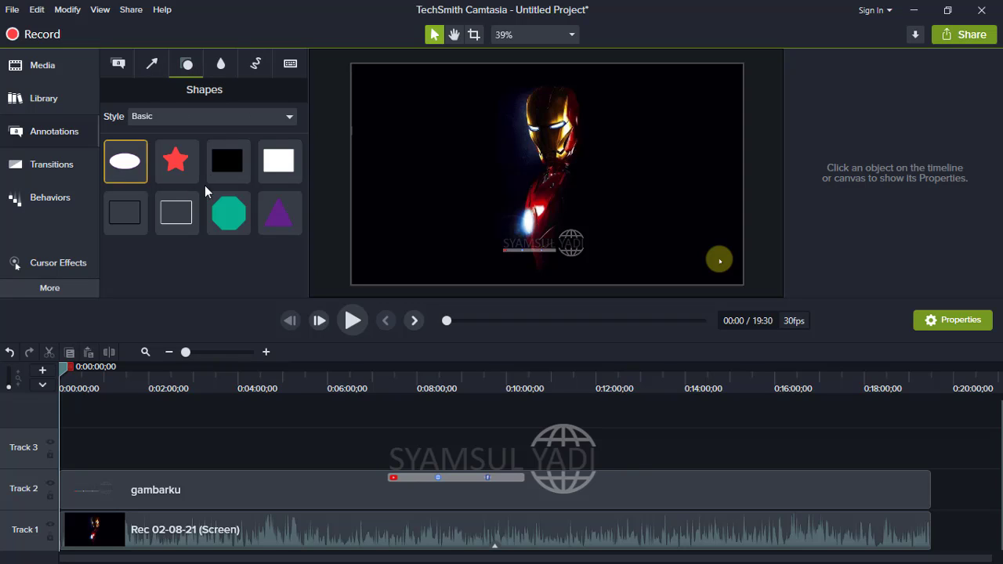
pyautogui.click(225, 68)
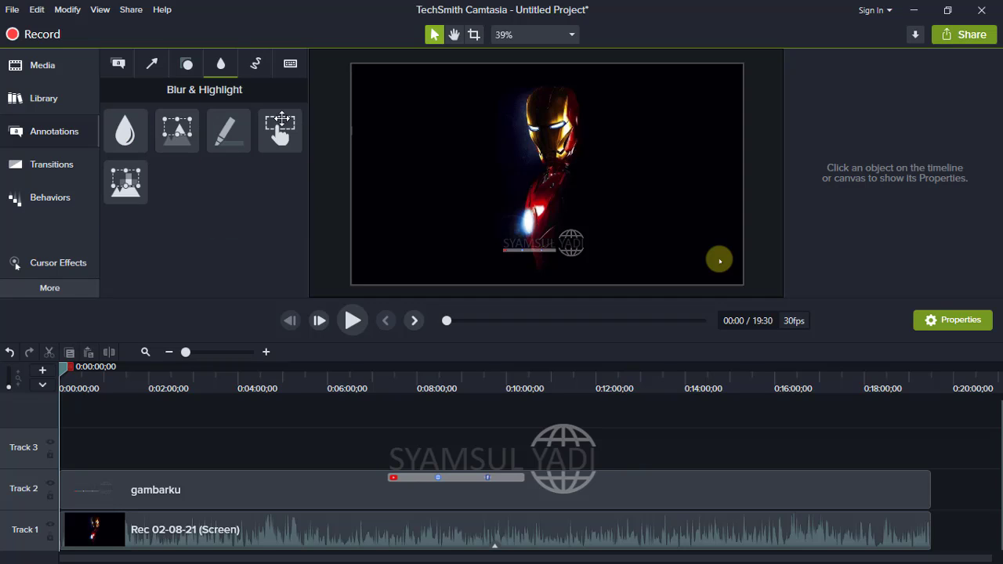
pyautogui.click(252, 64)
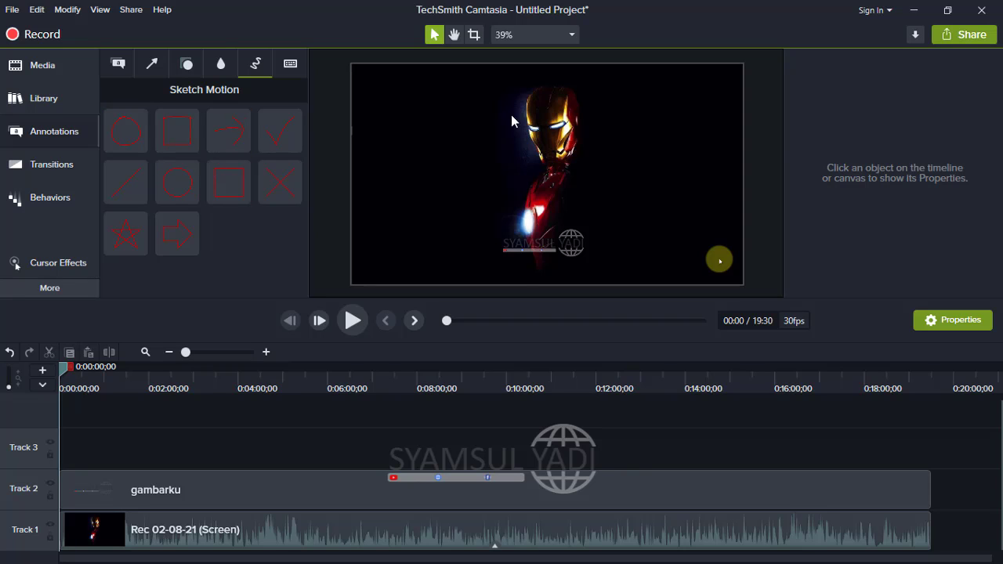
pyautogui.click(224, 183)
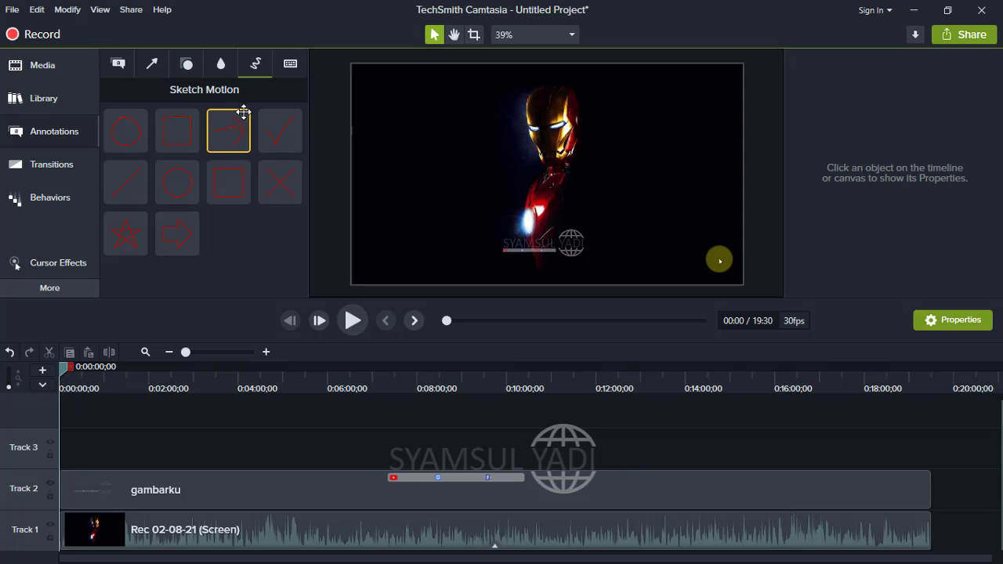
# Try a Sketch Motion circle at the start of Track 3, play its drawing animation and delete it.
pyautogui.moveTo(124, 132); pyautogui.dragTo(91, 447)
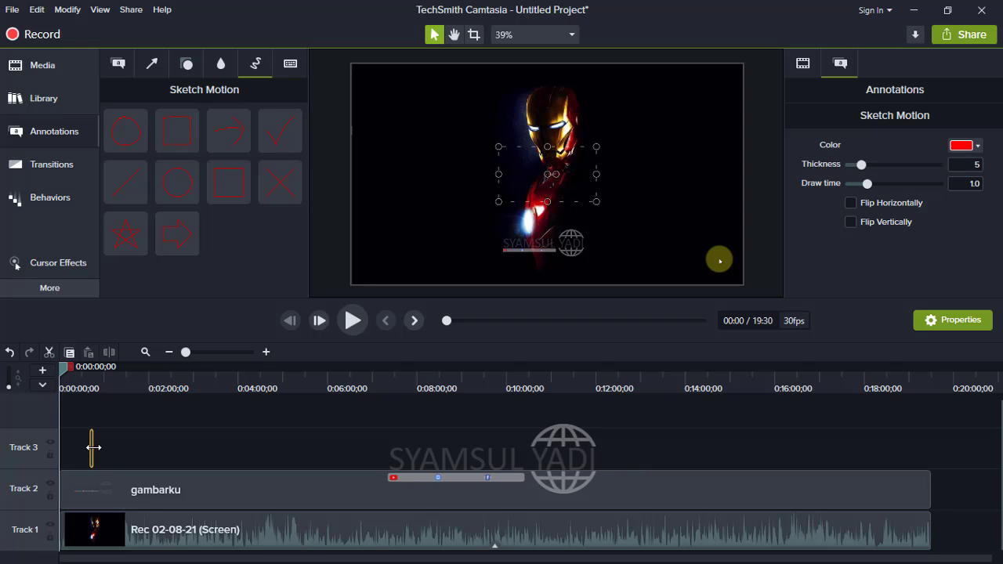
pyautogui.moveTo(104, 451); pyautogui.dragTo(50, 453)
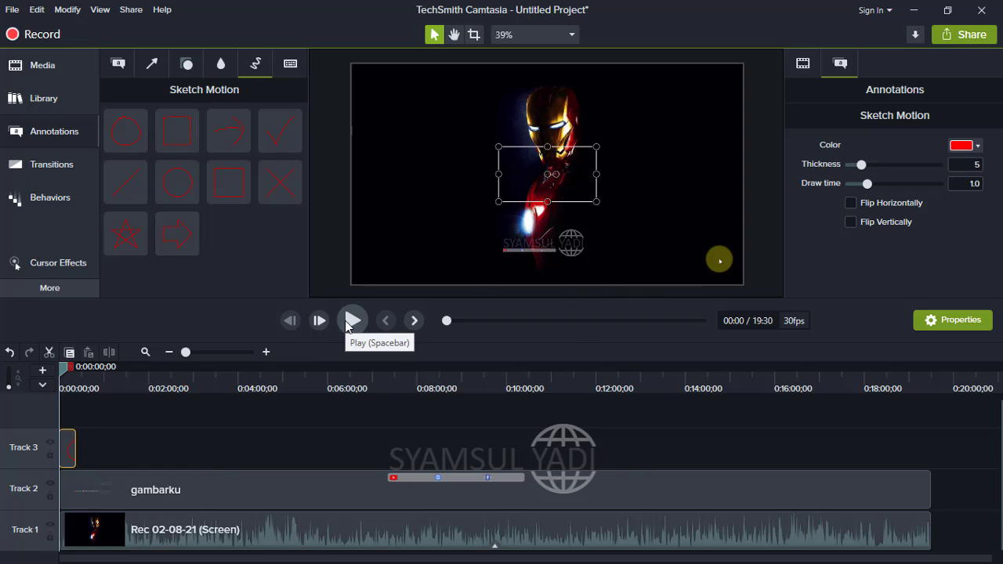
pyautogui.click(350, 323)
pyautogui.click(351, 321)
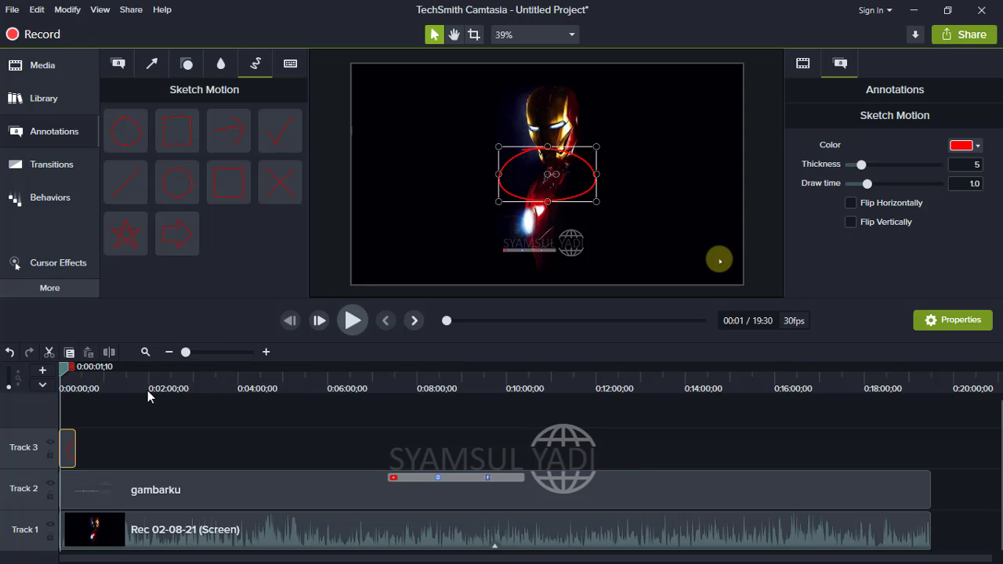
pyautogui.press('Delete')
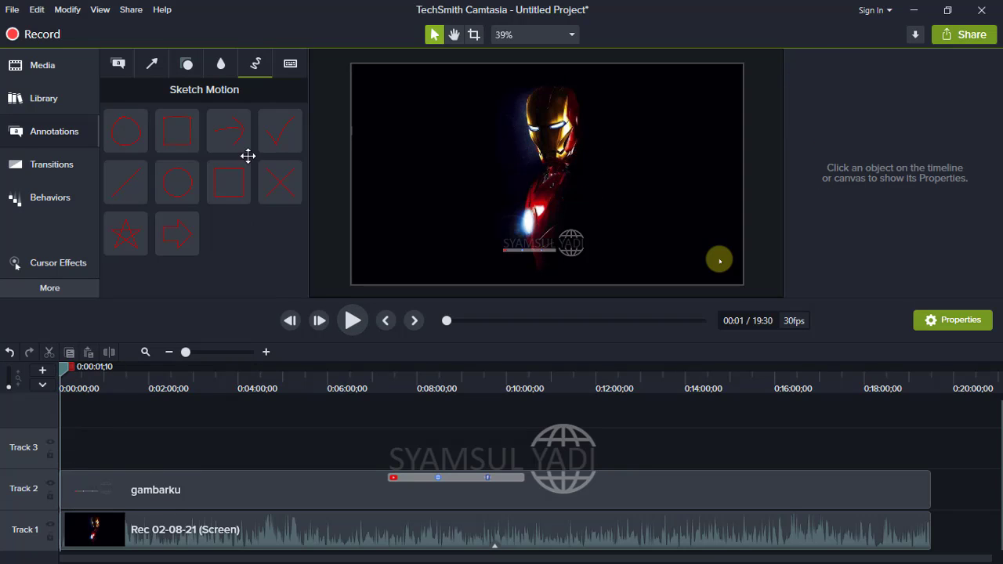
# Examine the keystroke callouts, the transition type categories and the available transition effects.
pyautogui.click(290, 65)
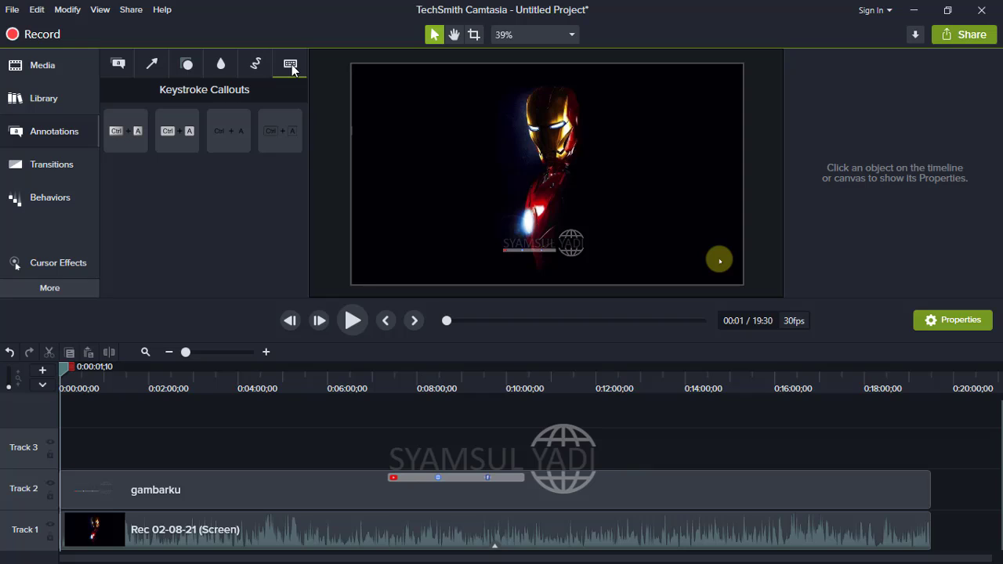
pyautogui.click(120, 66)
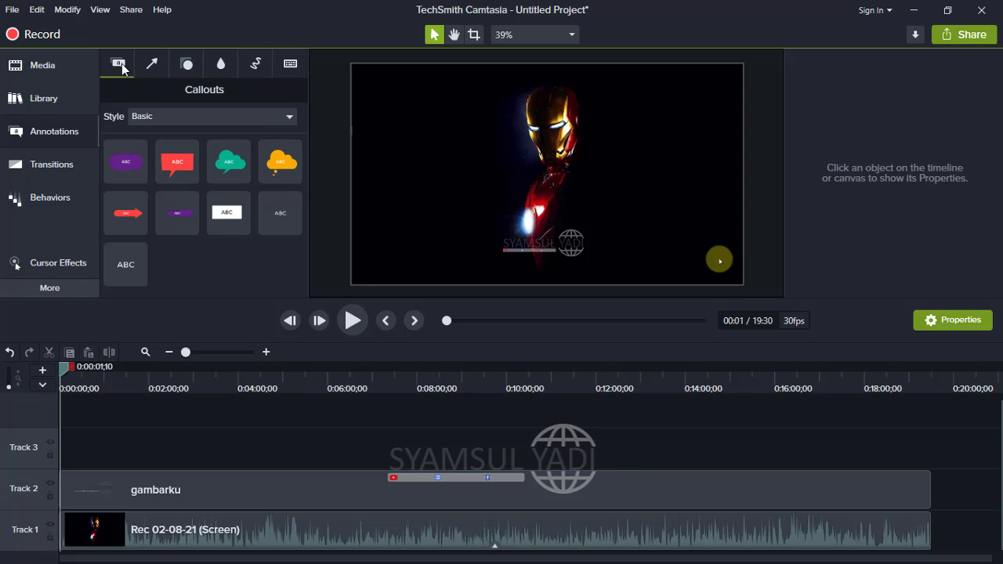
pyautogui.click(55, 163)
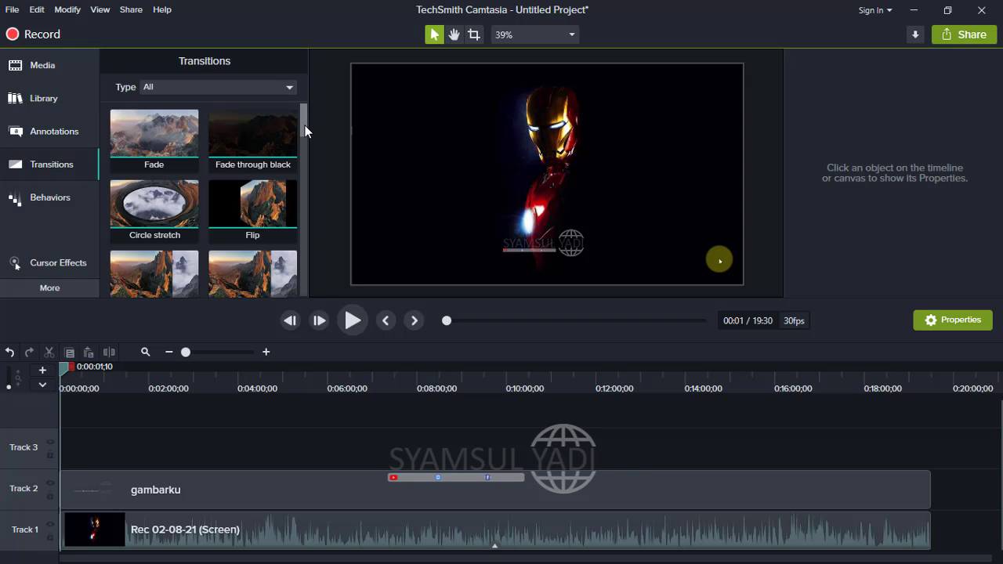
pyautogui.click(279, 88)
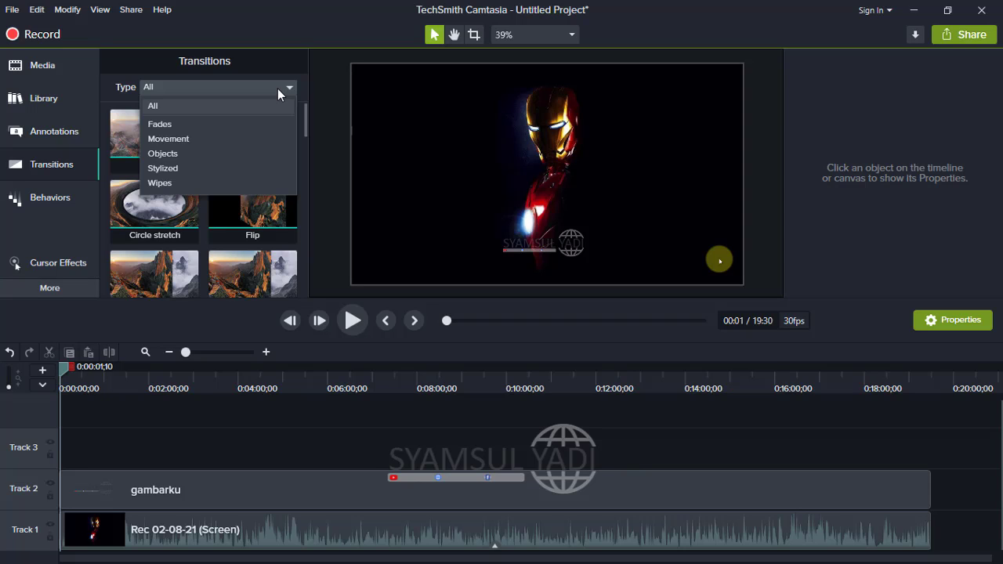
pyautogui.click(315, 102)
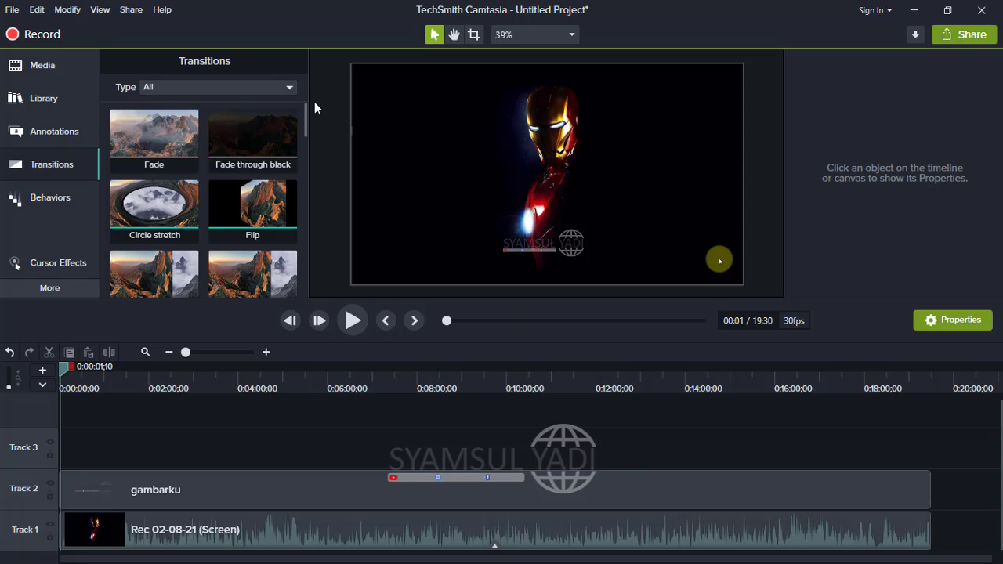
pyautogui.moveTo(305, 115); pyautogui.dragTo(305, 162)
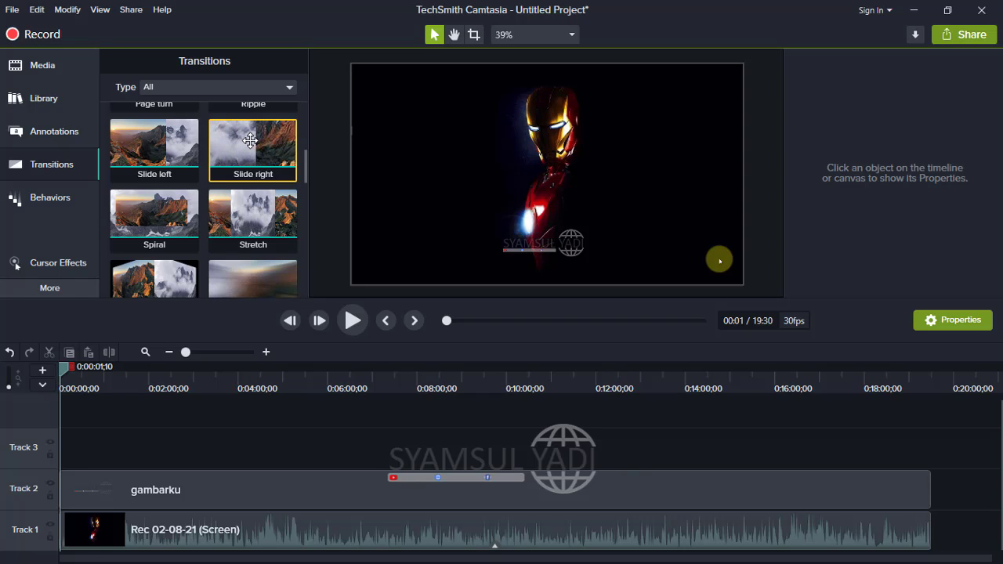
# Try the Slide right transition at the start of the gambarku clip on Track 2 and play it back.
pyautogui.moveTo(250, 141); pyautogui.dragTo(88, 475)
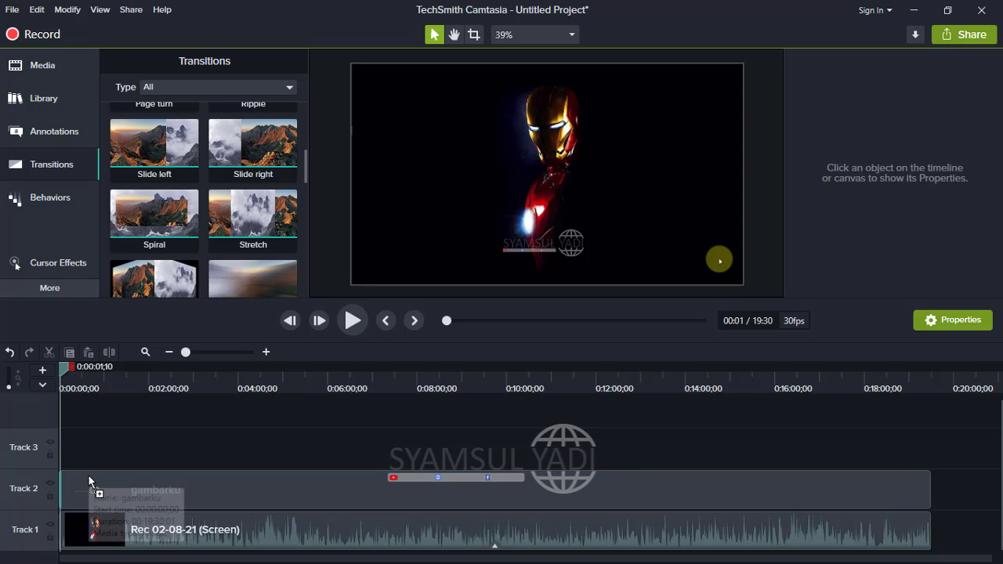
pyautogui.click(352, 324)
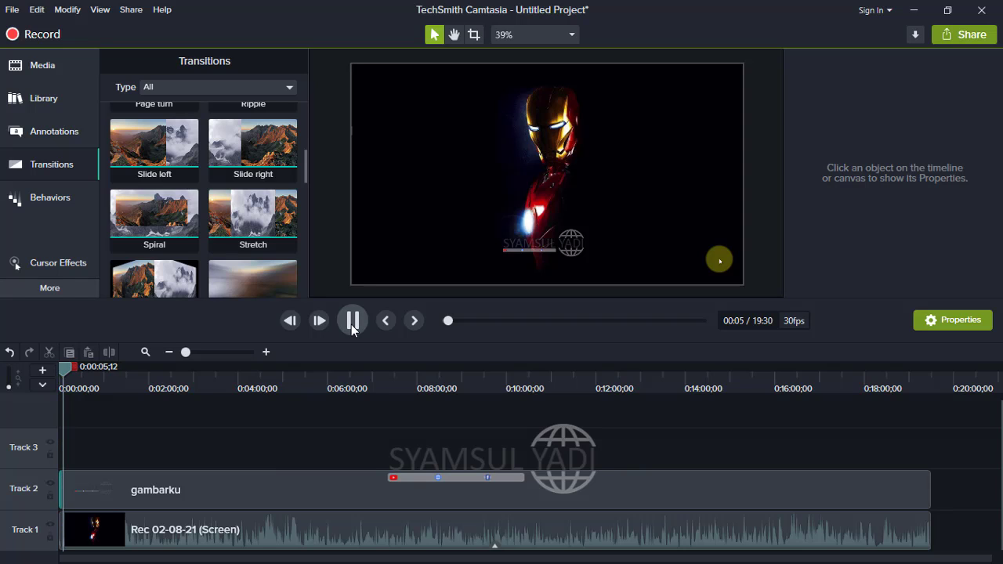
pyautogui.click(352, 325)
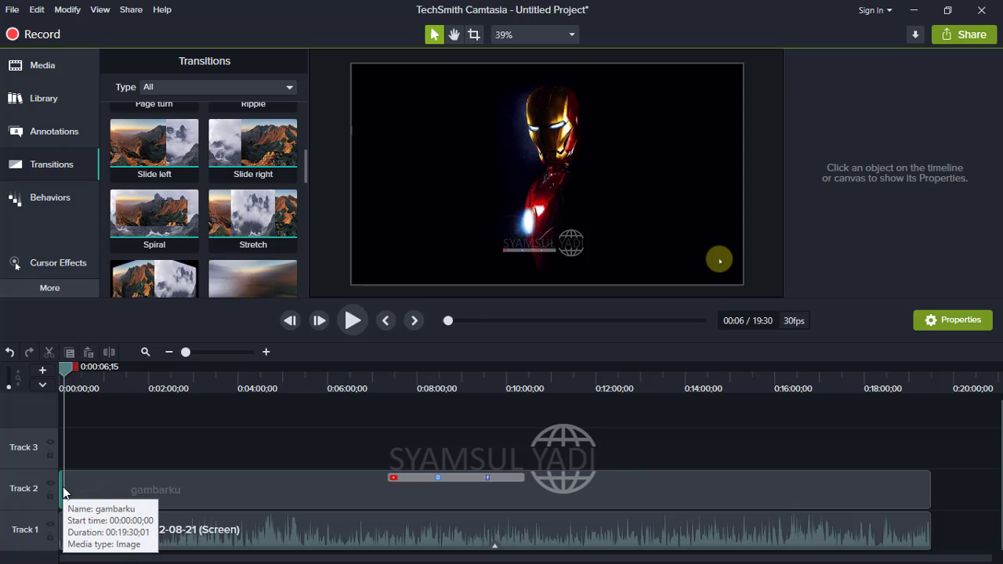
# Try the Slide right transition at the start of the screen recording on Track 1 and play it from the beginning.
pyautogui.moveTo(257, 152); pyautogui.dragTo(74, 534)
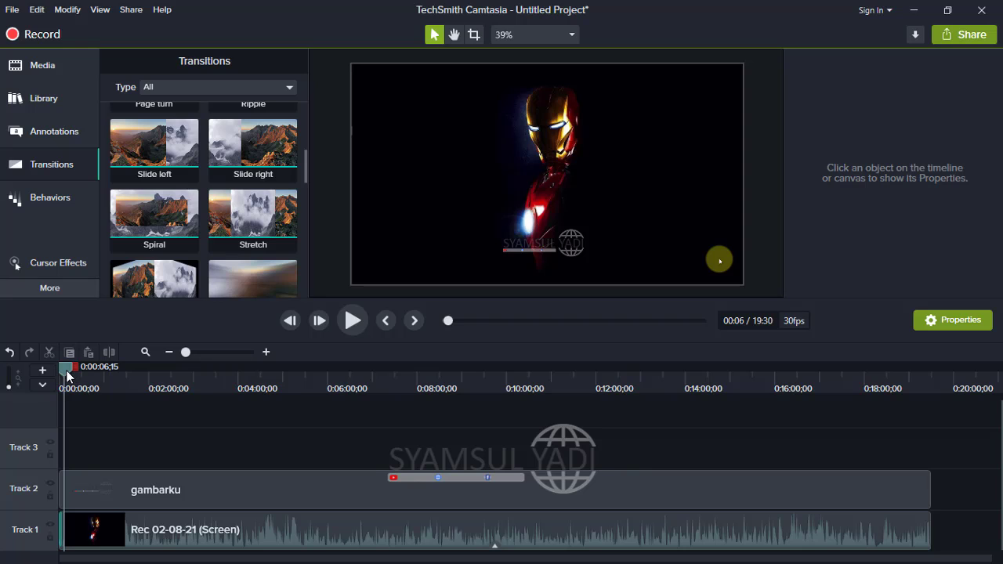
pyautogui.moveTo(66, 369); pyautogui.dragTo(60, 369)
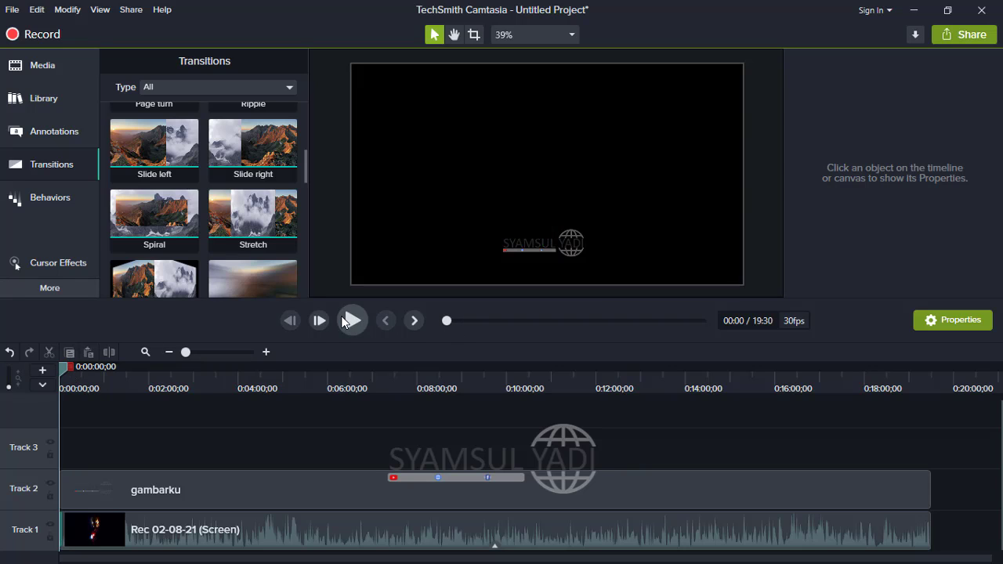
pyautogui.click(351, 321)
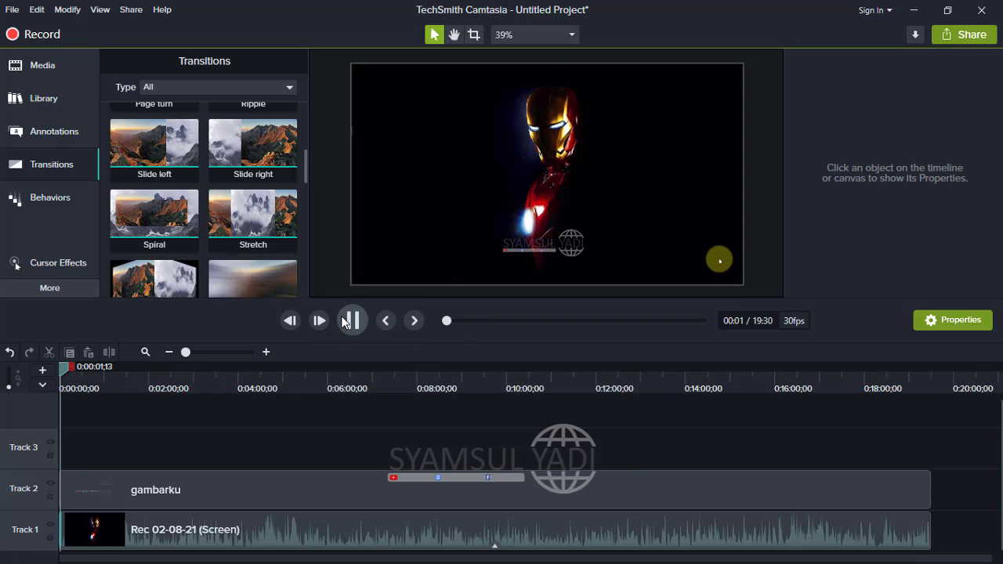
pyautogui.click(342, 317)
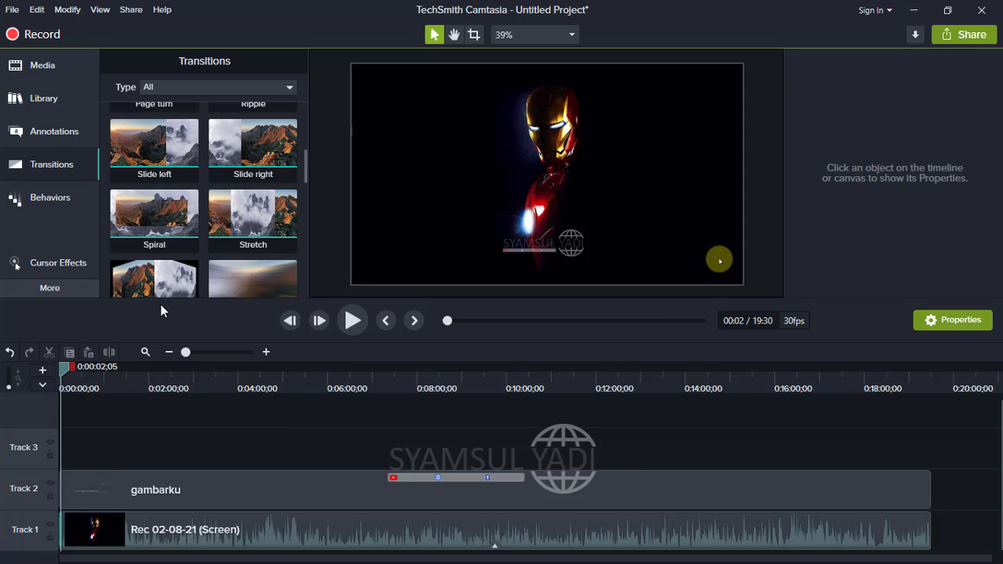
# Try the Explode behavior on the gambarku watermark clip and play its entrance from the start of the timeline.
pyautogui.click(54, 197)
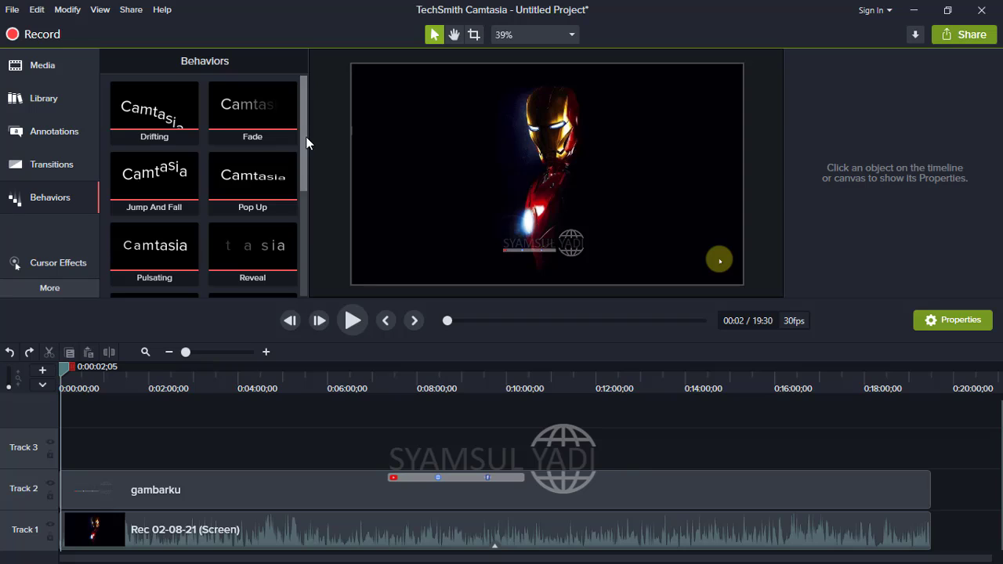
pyautogui.moveTo(305, 138); pyautogui.dragTo(296, 246)
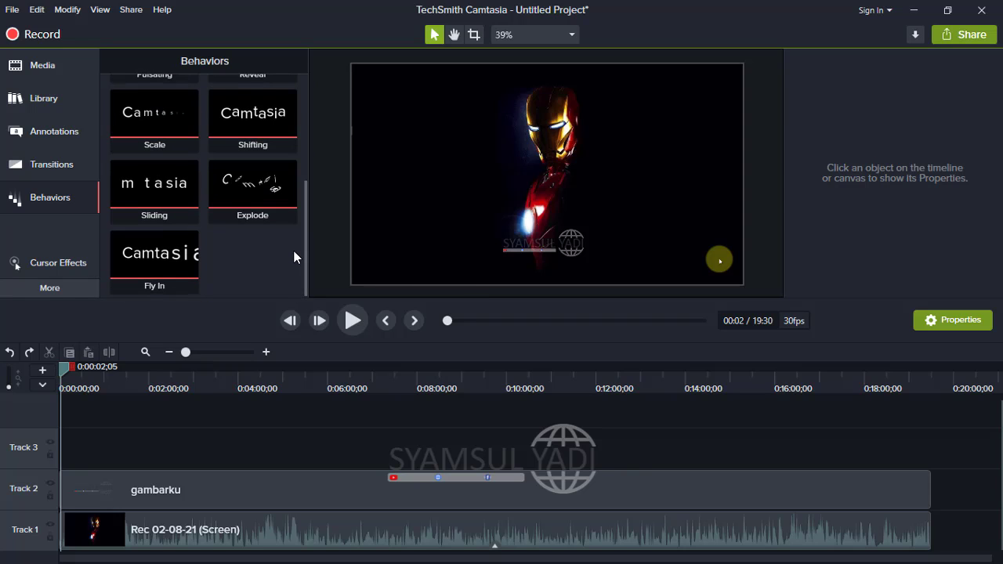
pyautogui.moveTo(242, 178); pyautogui.dragTo(92, 483)
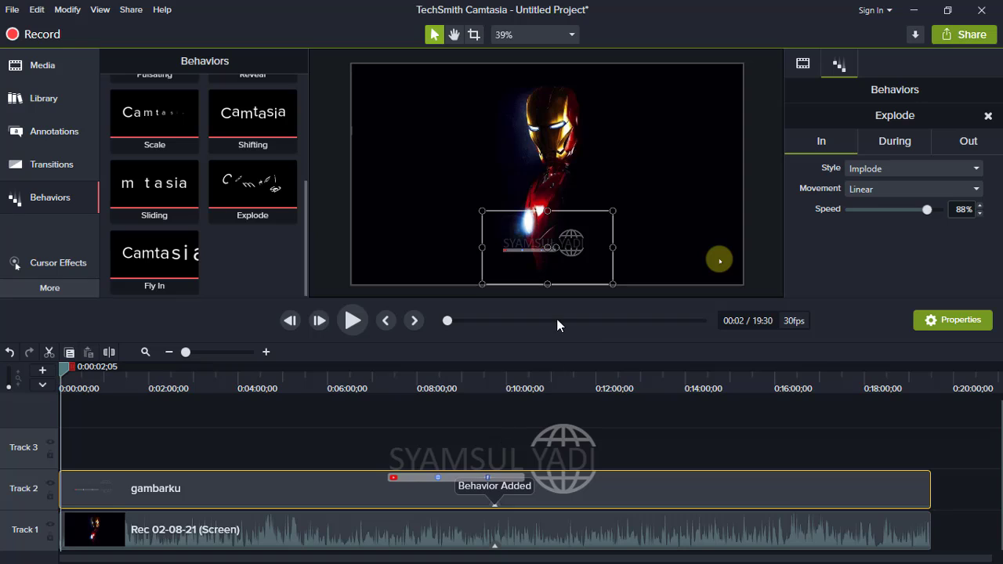
pyautogui.click(360, 315)
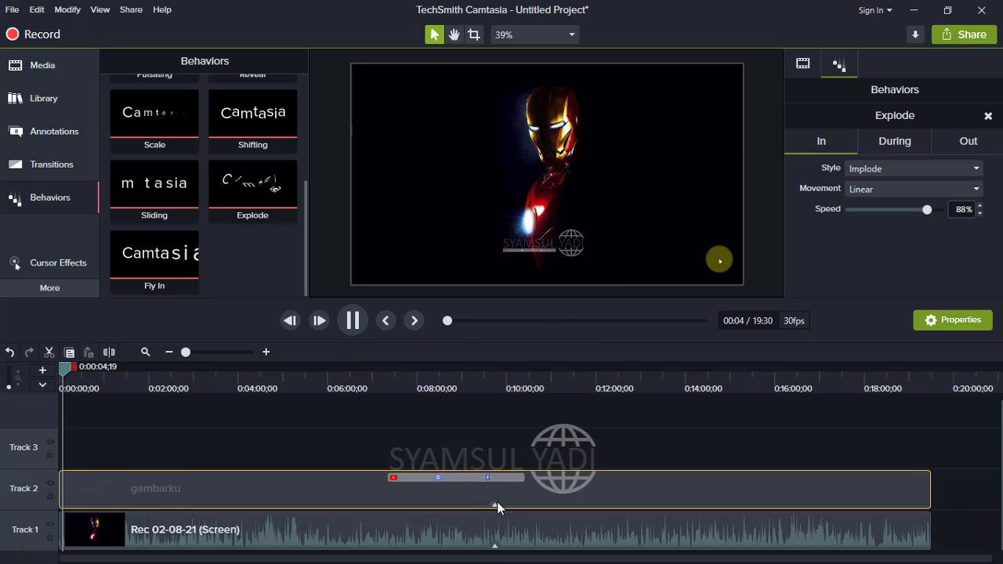
pyautogui.click(481, 375)
pyautogui.moveTo(480, 375); pyautogui.dragTo(43, 368)
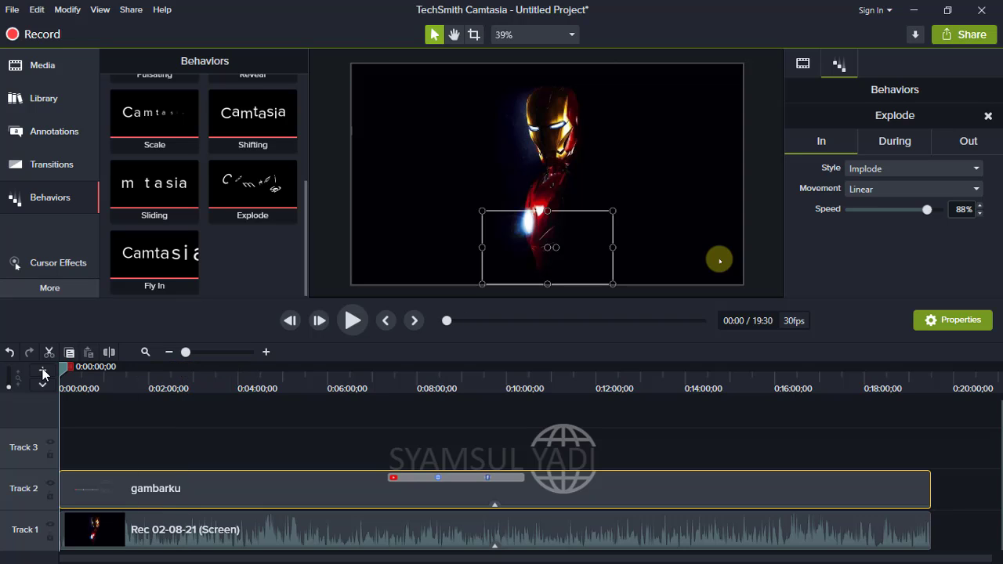
pyautogui.click(355, 322)
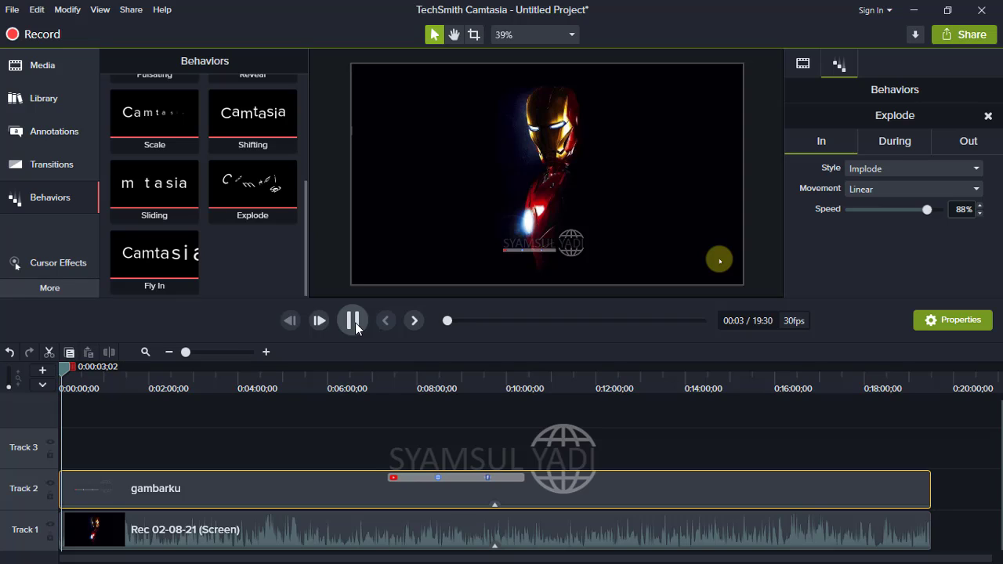
pyautogui.click(355, 322)
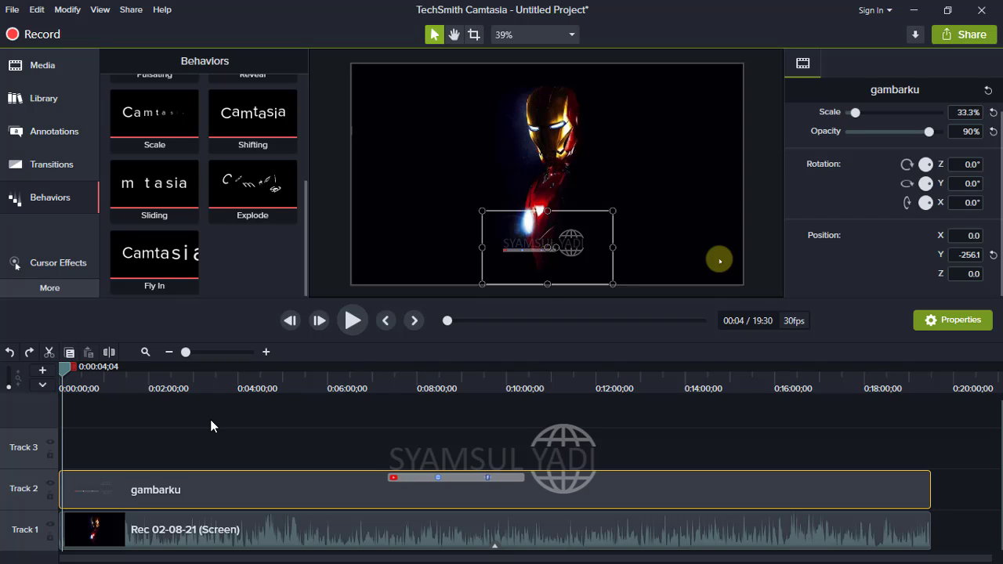
# Apply the Scale behavior to the gambarku watermark clip and preview it from the start of the timeline.
pyautogui.moveTo(62, 372); pyautogui.dragTo(59, 372)
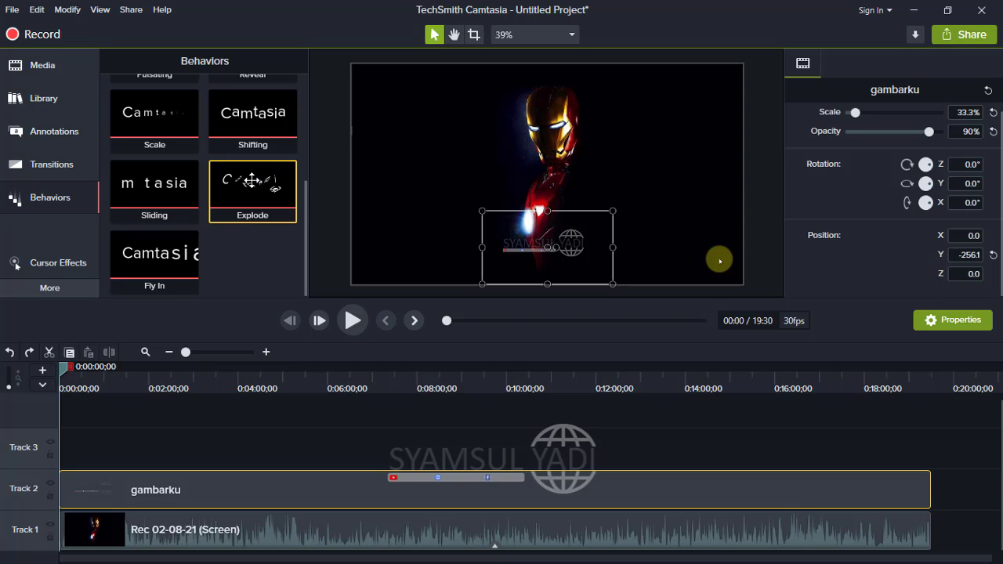
pyautogui.moveTo(169, 103); pyautogui.dragTo(107, 476)
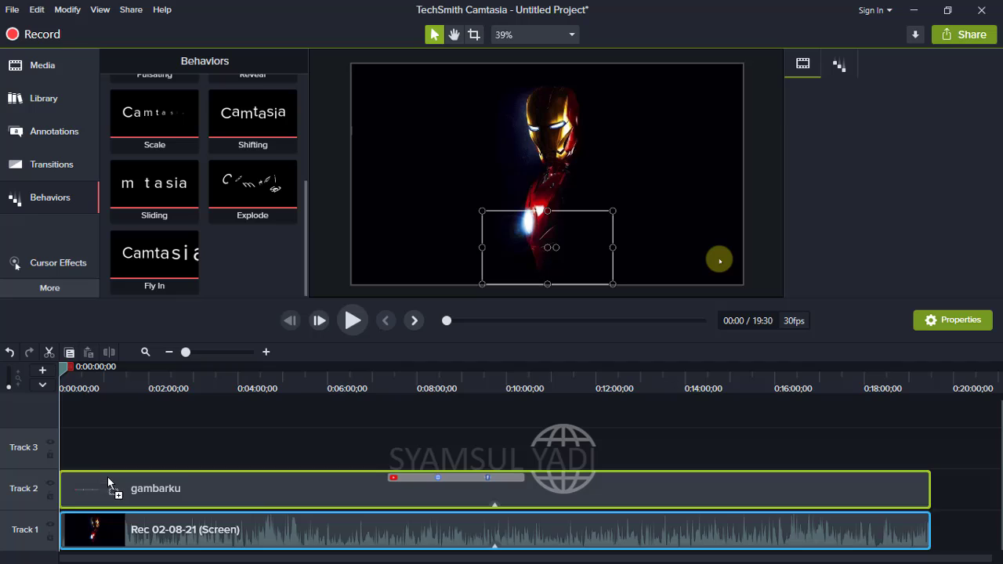
pyautogui.click(354, 319)
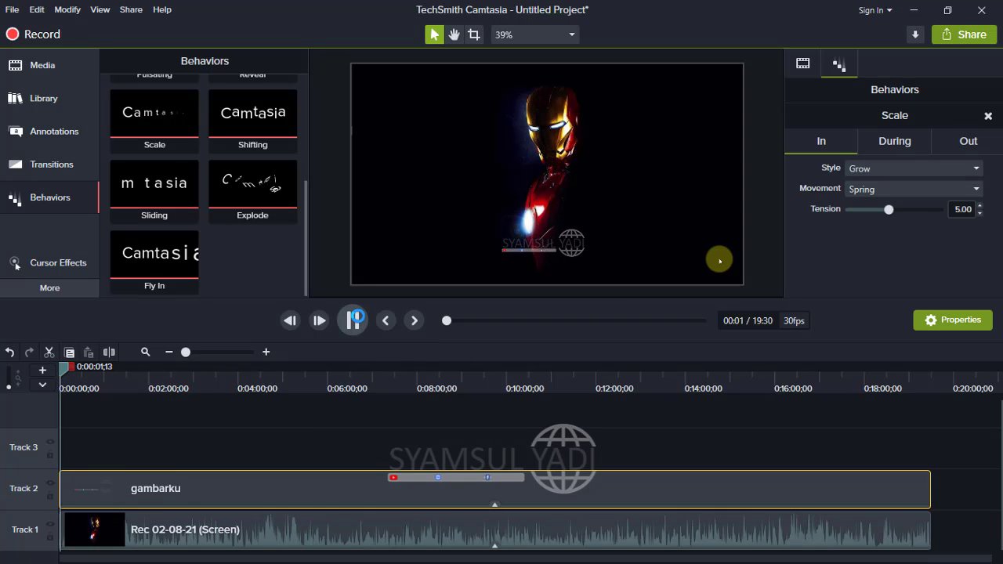
pyautogui.click(201, 462)
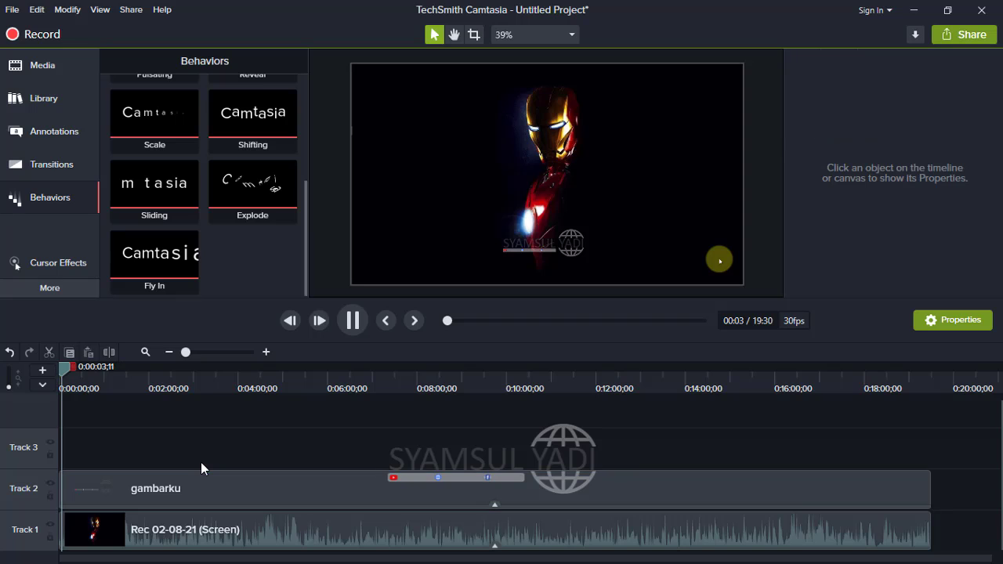
pyautogui.click(51, 288)
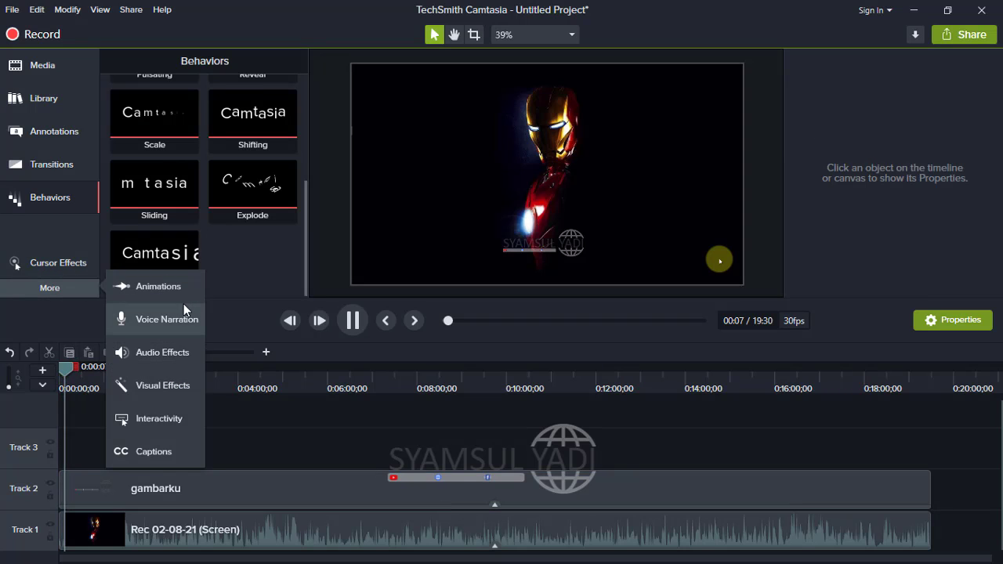
pyautogui.click(348, 299)
pyautogui.click(353, 321)
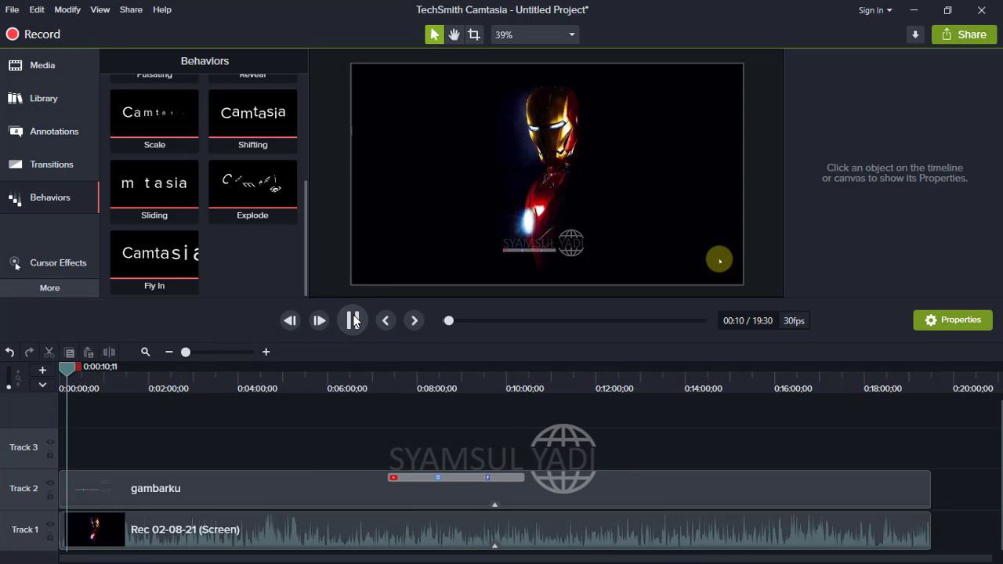
# Look at the Voice Narration options and replay the opening seconds of the video from the start.
pyautogui.click(81, 289)
pyautogui.click(153, 322)
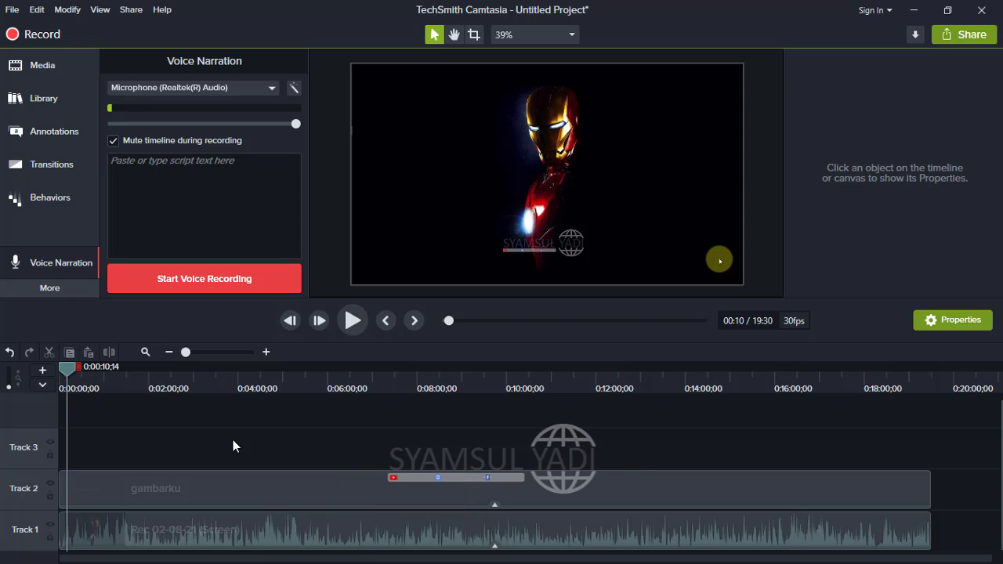
pyautogui.moveTo(71, 364); pyautogui.dragTo(48, 369)
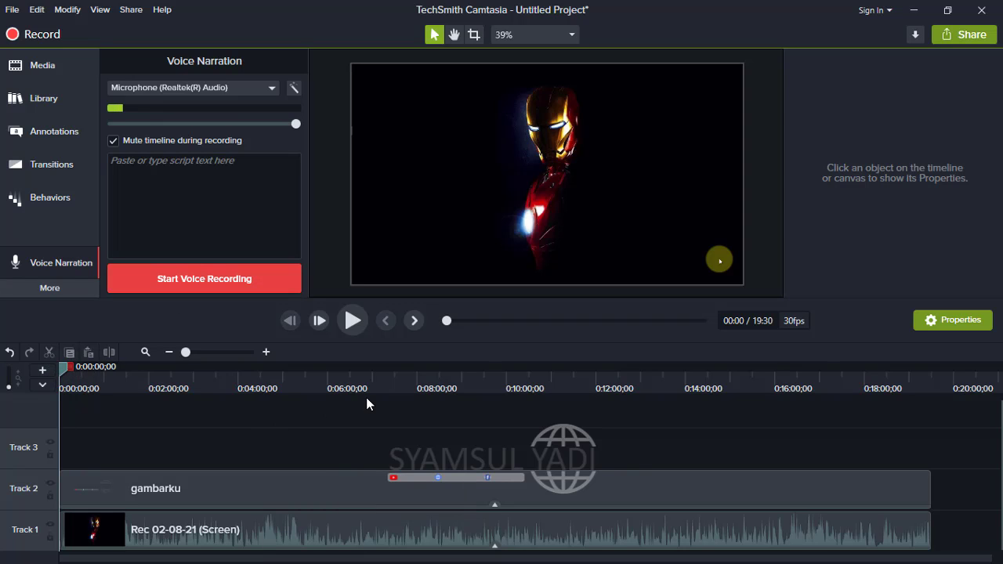
pyautogui.click(353, 334)
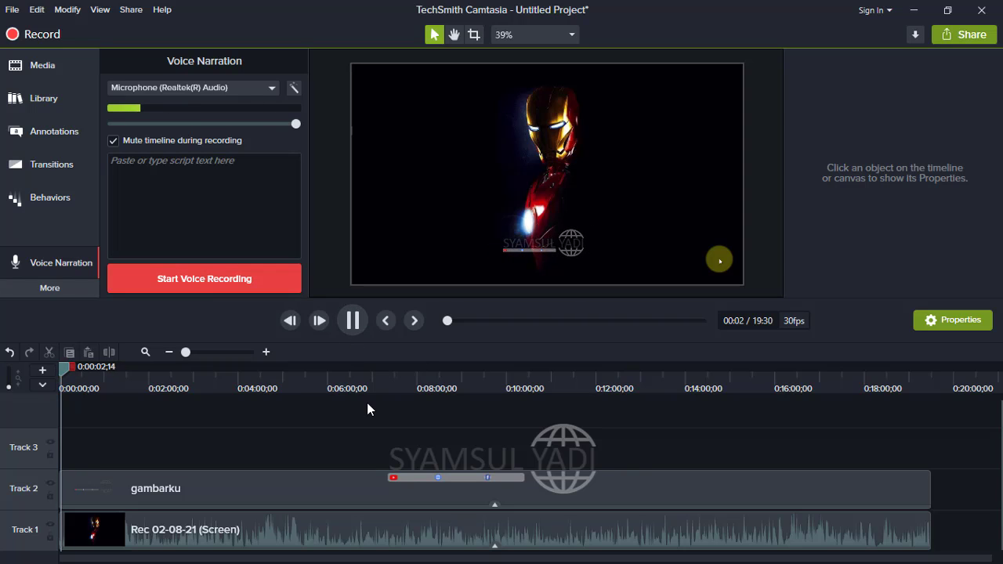
pyautogui.click(353, 322)
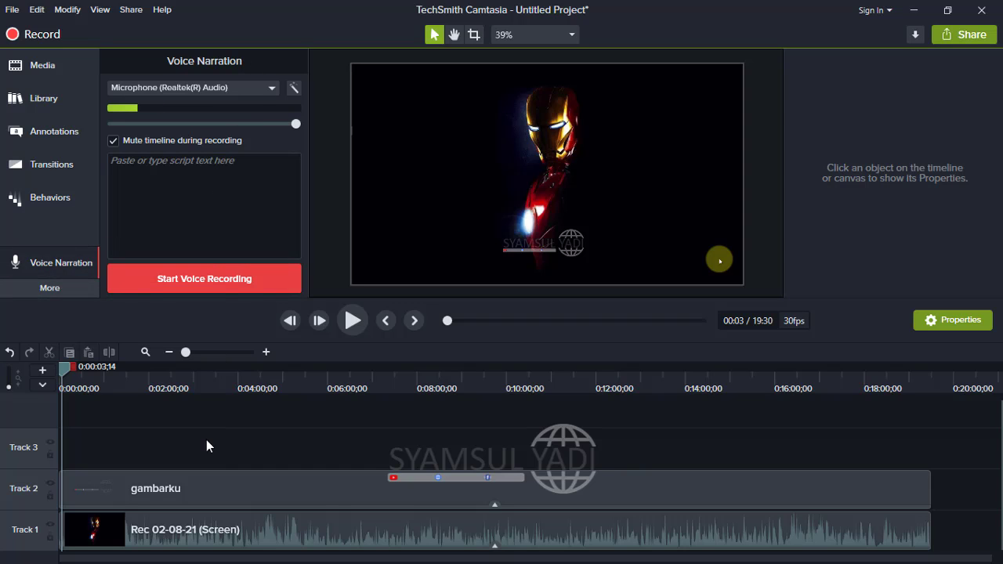
# Try the Noise Removal audio effect on the Track 1 recording, undo it and compare playback with and without it.
pyautogui.click(65, 287)
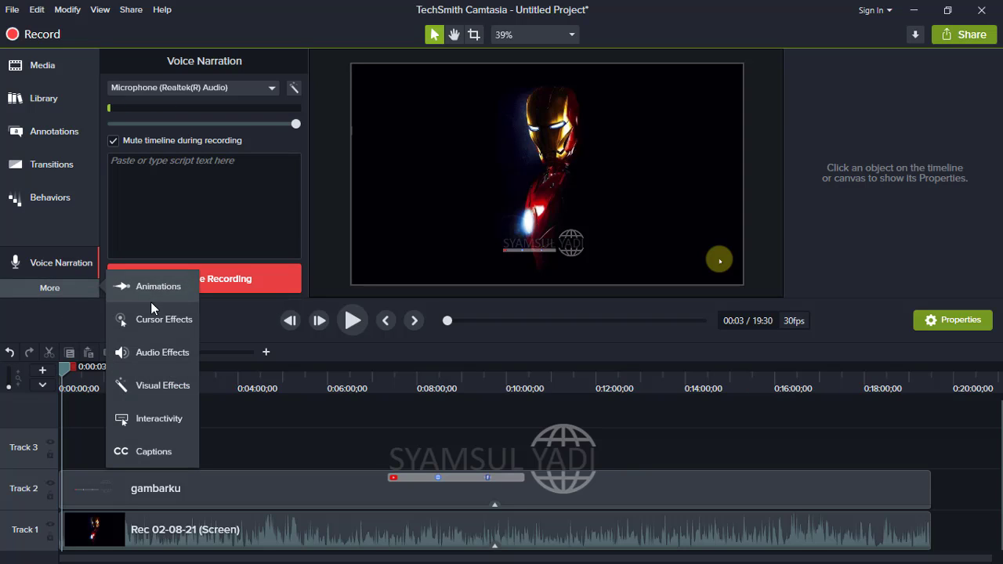
pyautogui.click(174, 361)
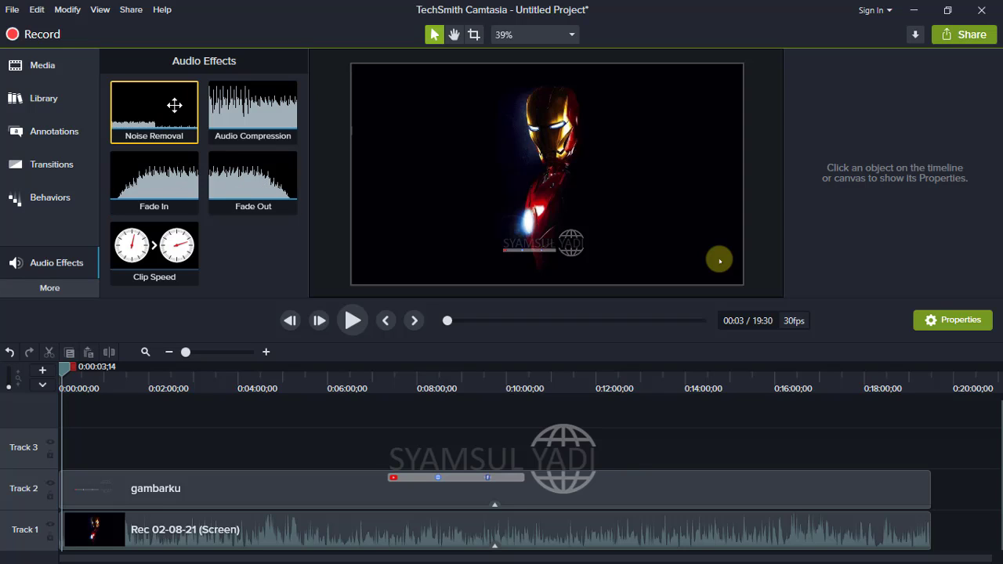
pyautogui.moveTo(285, 561); pyautogui.dragTo(154, 525)
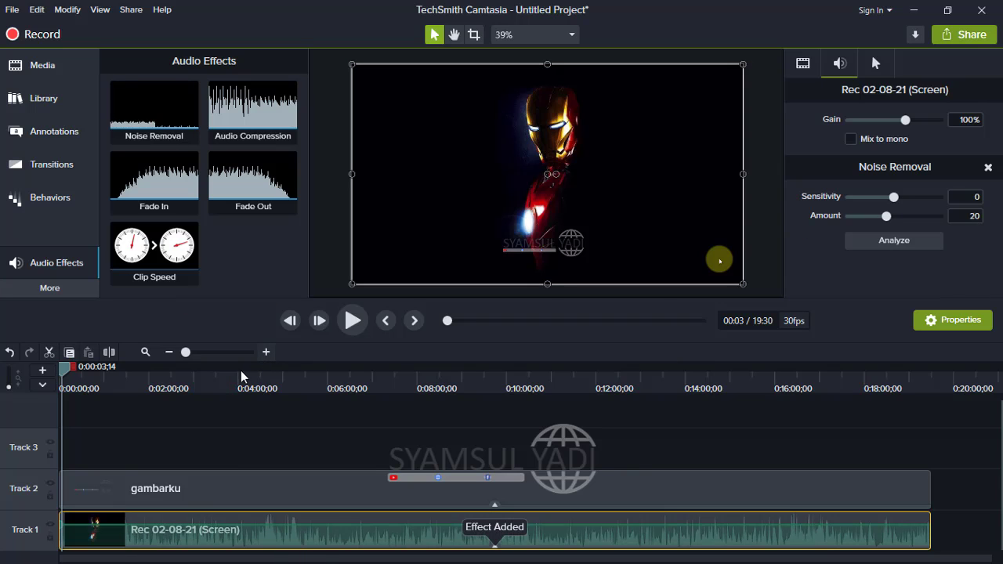
pyautogui.click(354, 327)
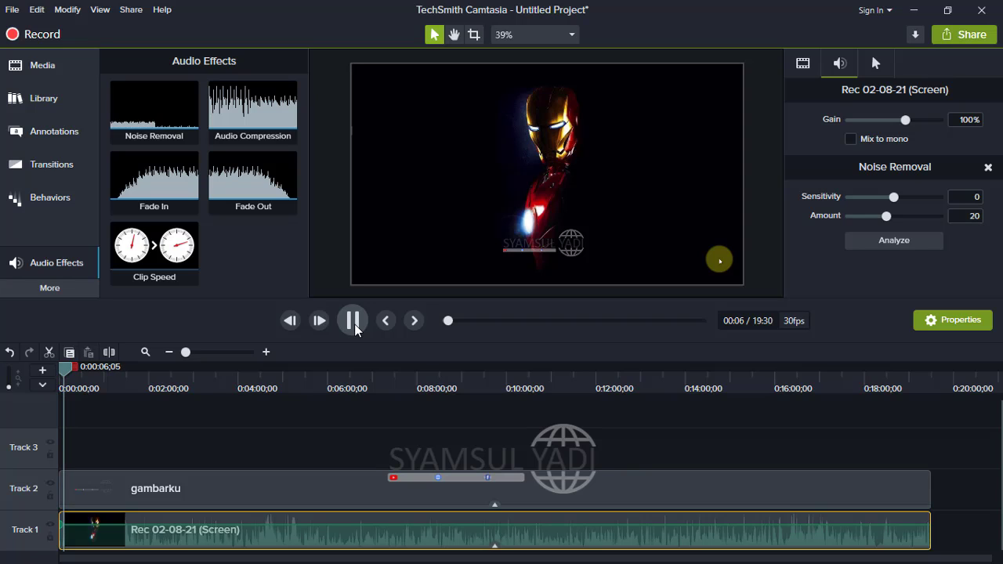
pyautogui.hotkey('ctrl', 'z')
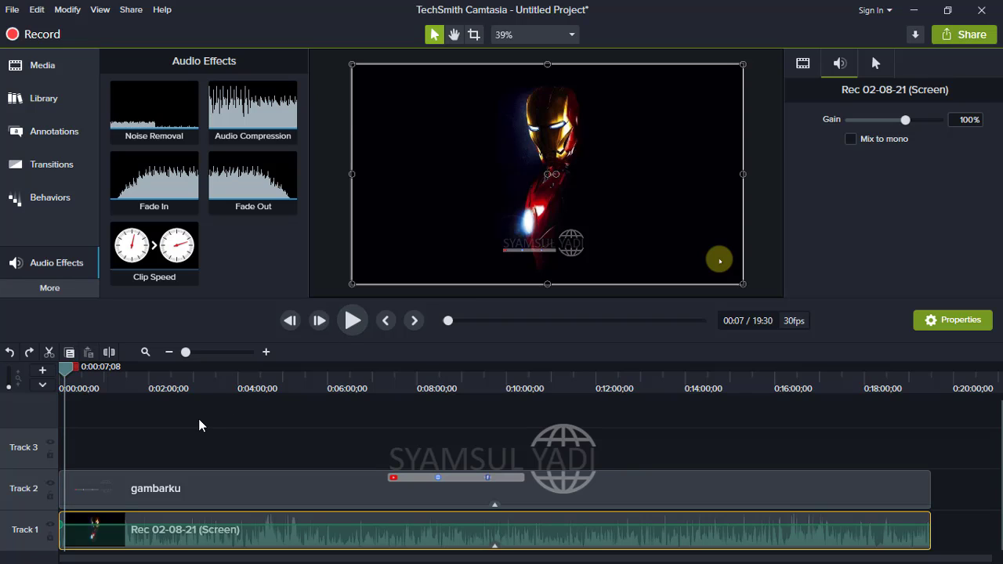
pyautogui.click(348, 334)
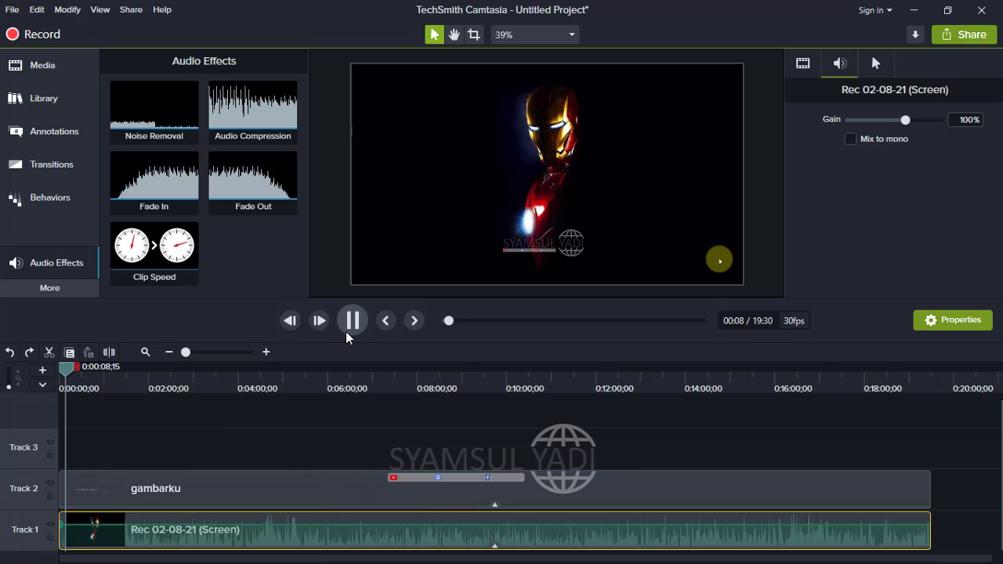
pyautogui.click(350, 328)
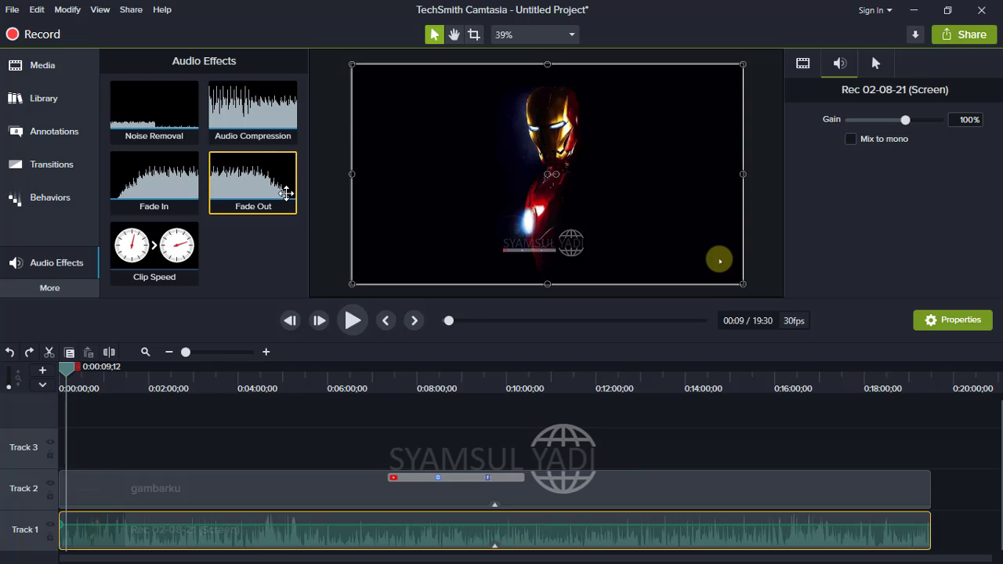
# Examine the available visual effects, from Drop Shadow and Border through Device Frame and Clip Speed.
pyautogui.click(52, 291)
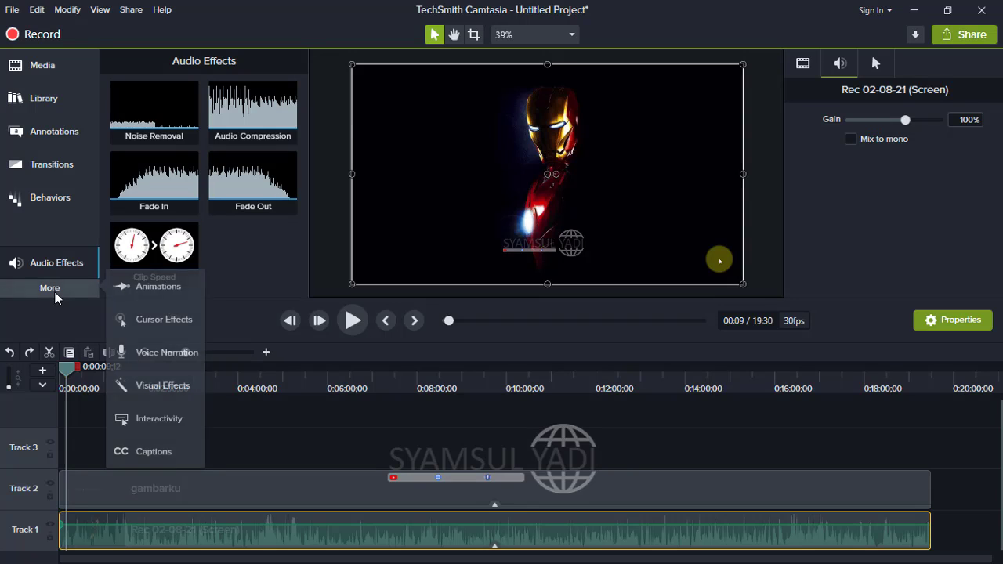
pyautogui.click(158, 385)
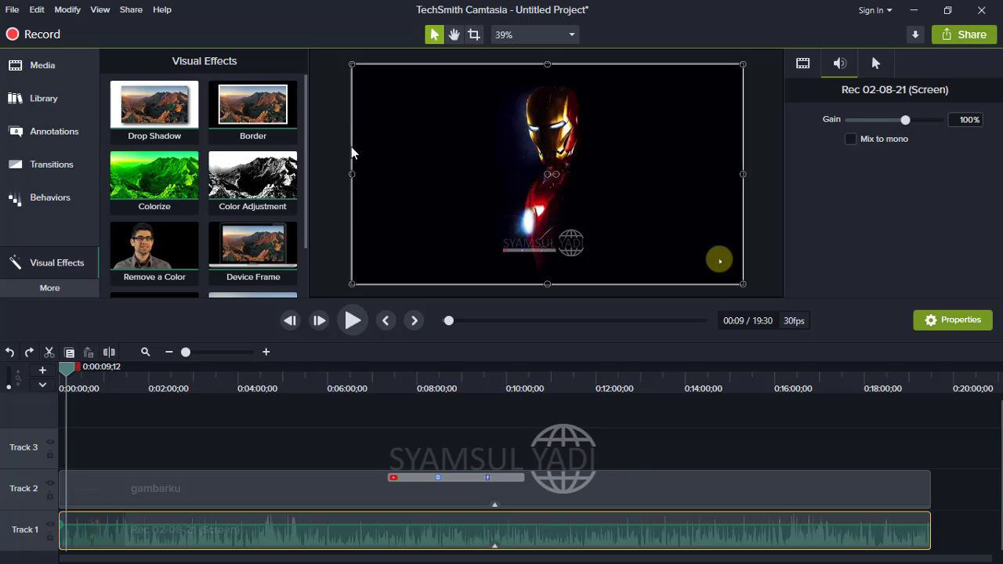
pyautogui.moveTo(307, 137); pyautogui.dragTo(301, 115)
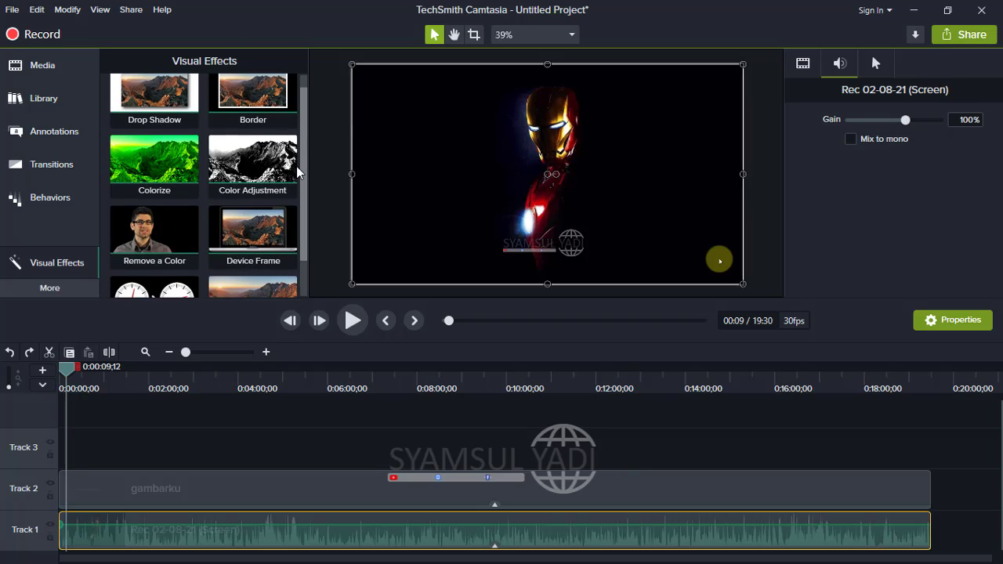
pyautogui.scroll(-1, 243, 165)
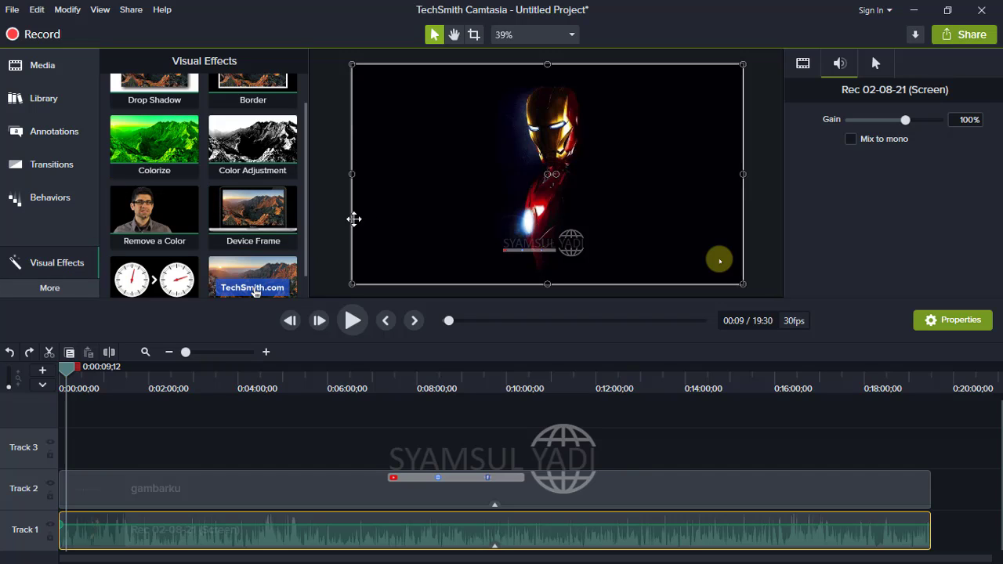
# Examine the Interactivity options for adding a quiz and the Captions tools for adding or importing captions.
pyautogui.click(65, 296)
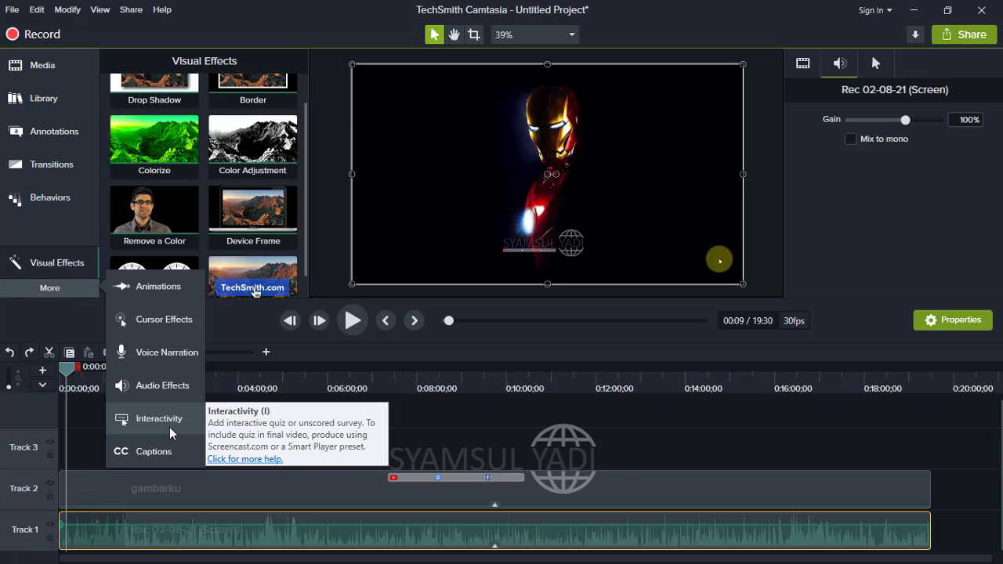
pyautogui.click(61, 289)
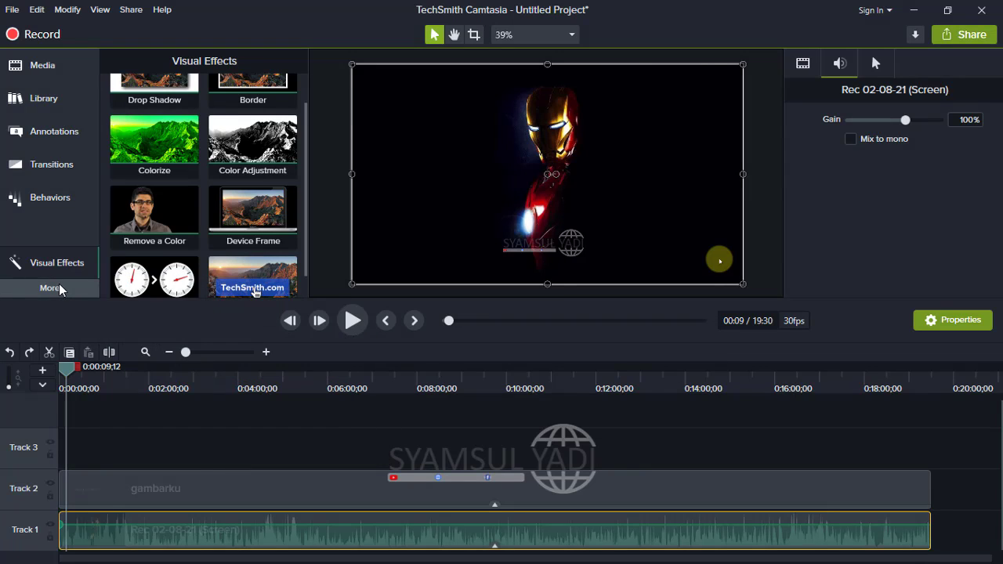
pyautogui.click(61, 288)
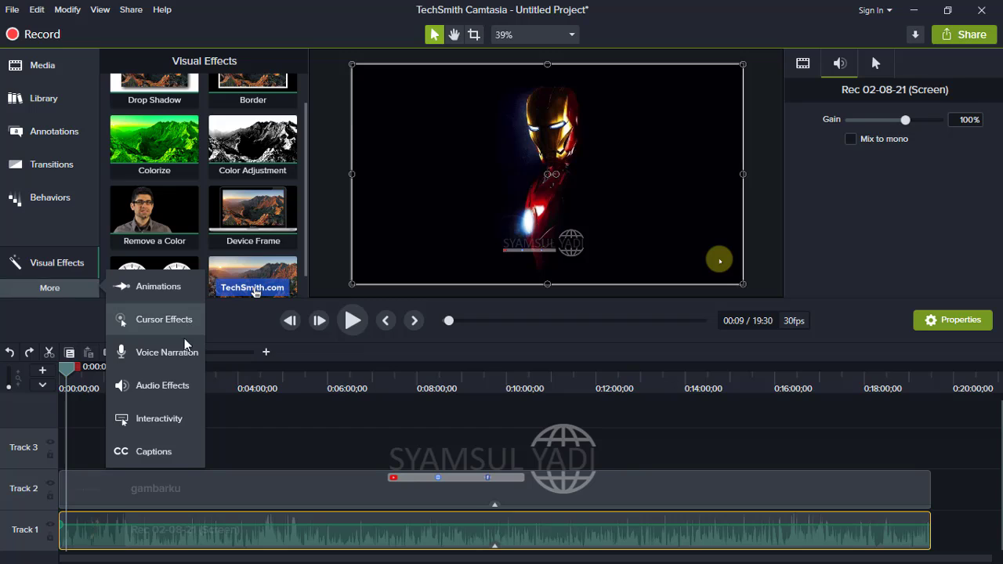
pyautogui.click(172, 421)
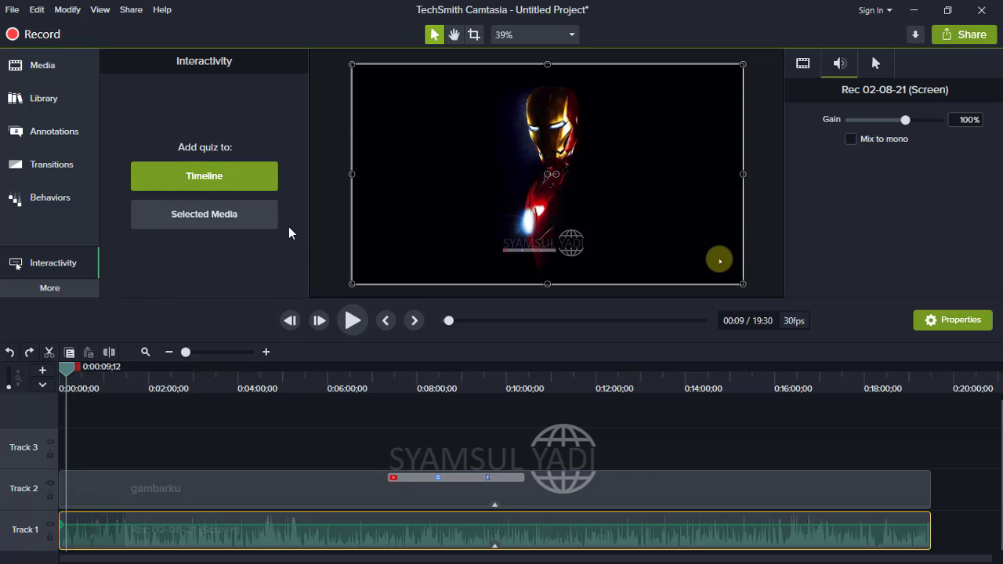
pyautogui.click(82, 288)
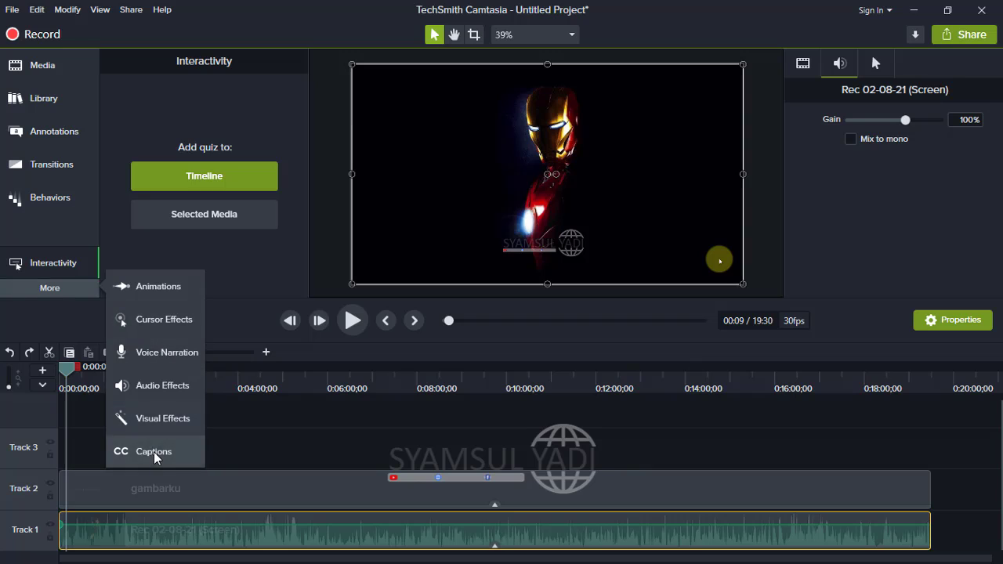
pyautogui.click(153, 452)
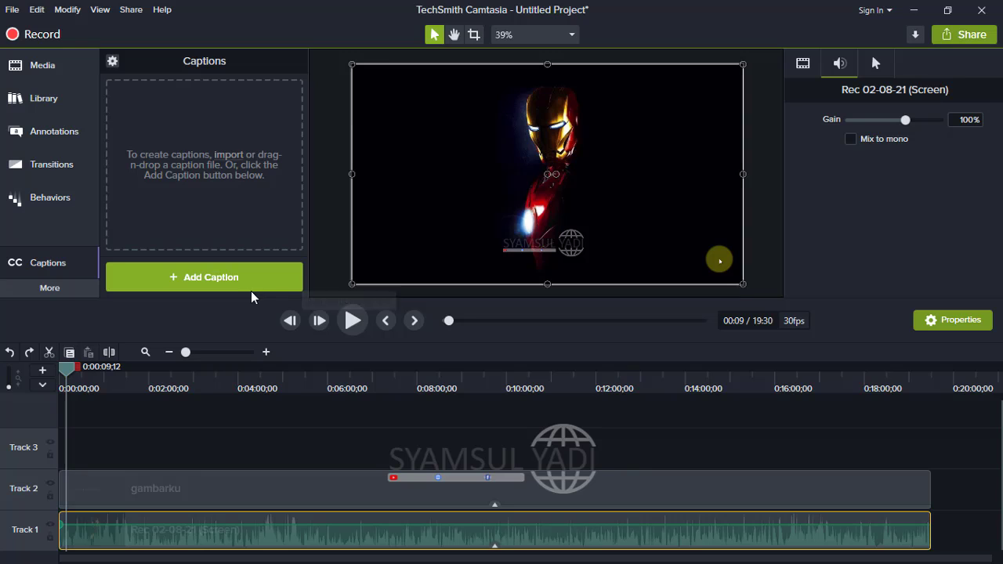
pyautogui.click(60, 293)
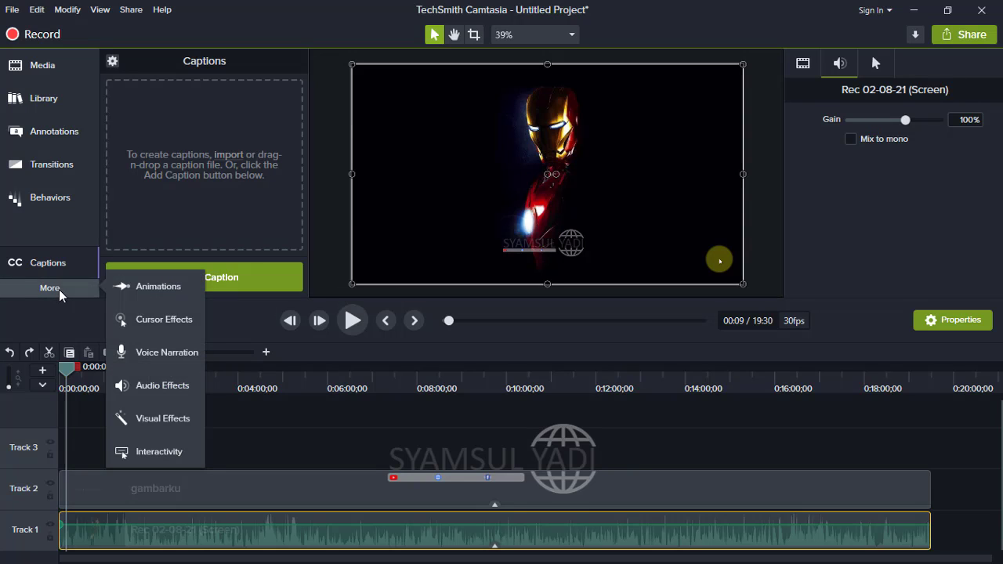
pyautogui.click(37, 333)
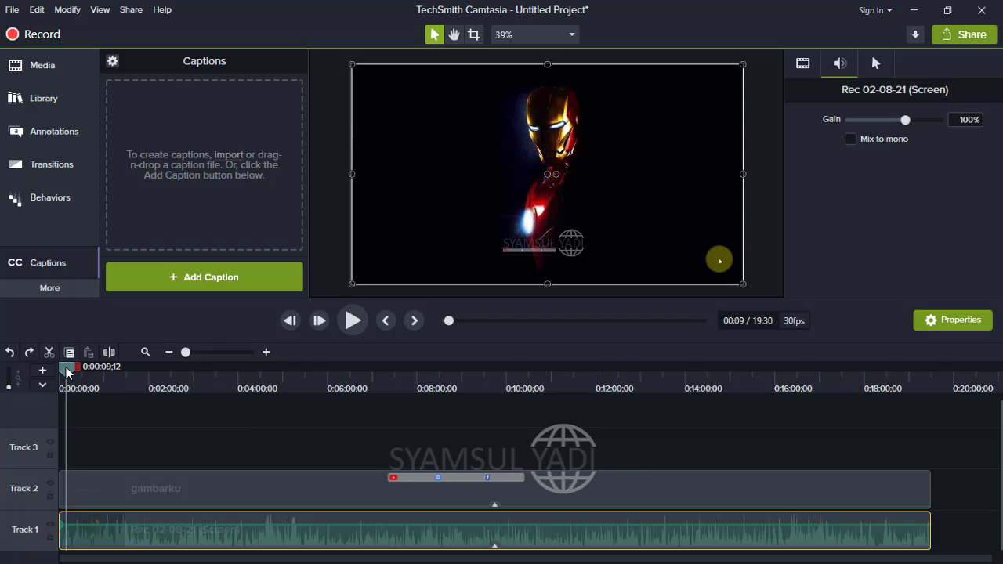
# Return the playhead to the start of the timeline, look over the sharing destinations and deselect the Track 1 recording.
pyautogui.moveTo(67, 370); pyautogui.dragTo(33, 376)
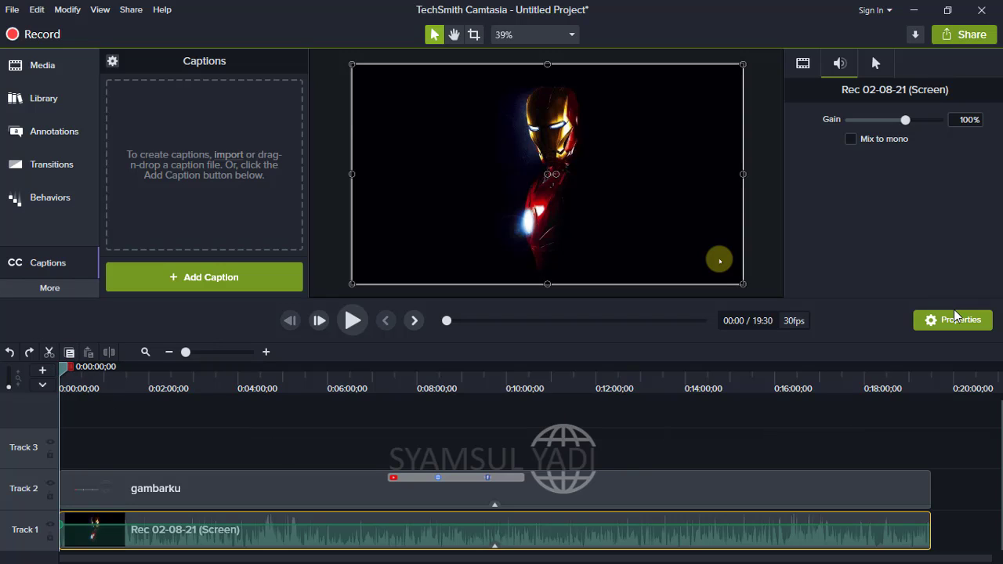
pyautogui.click(967, 36)
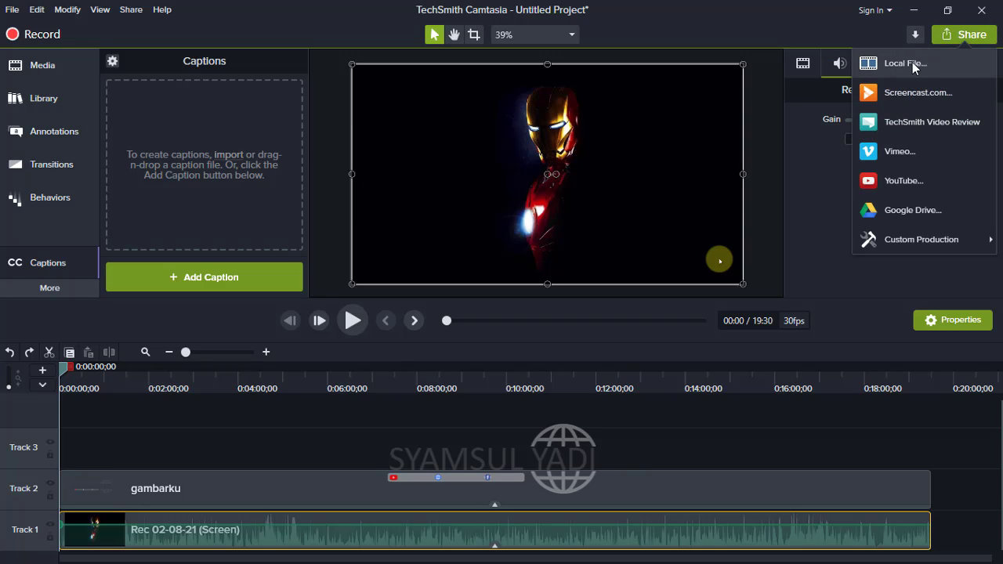
pyautogui.click(797, 182)
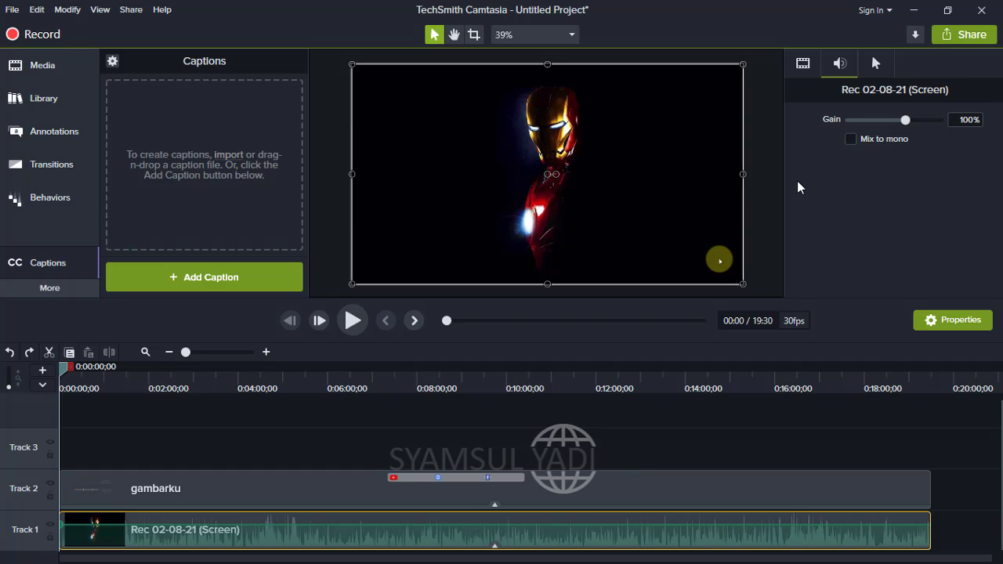
pyautogui.click(767, 180)
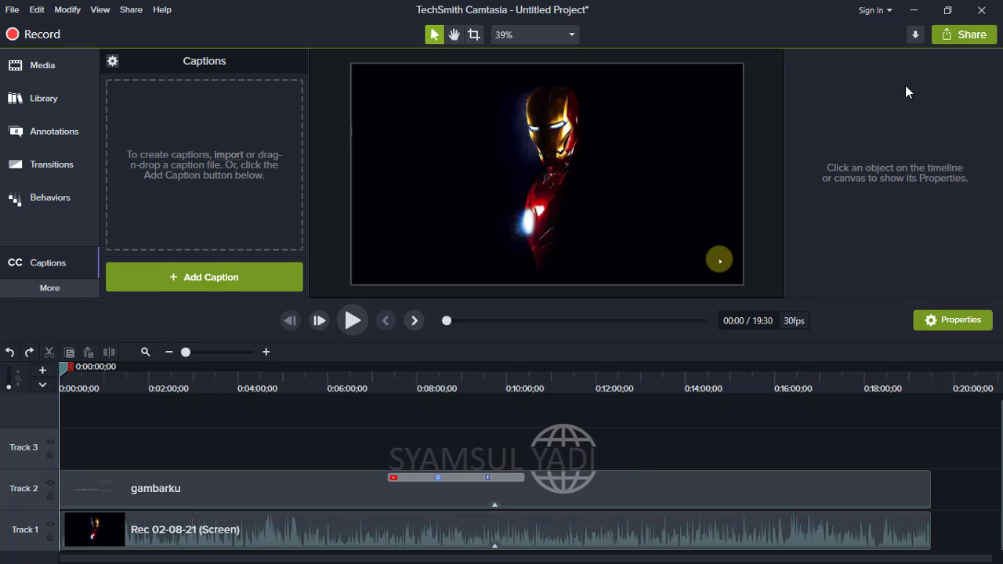
# Examine the production presets offered for exporting to a local file and close the Production Wizard without exporting.
pyautogui.click(951, 38)
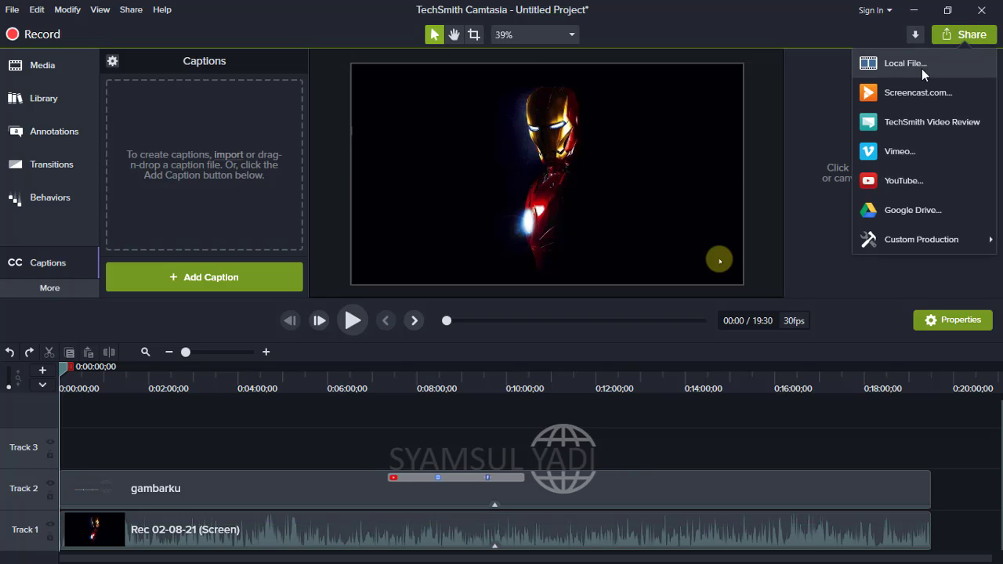
pyautogui.click(922, 66)
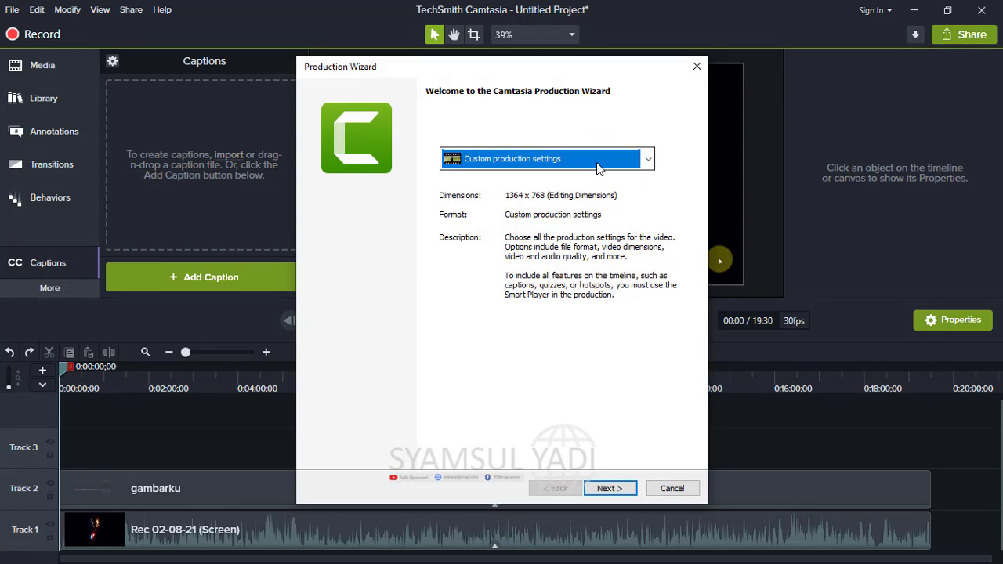
pyautogui.click(596, 162)
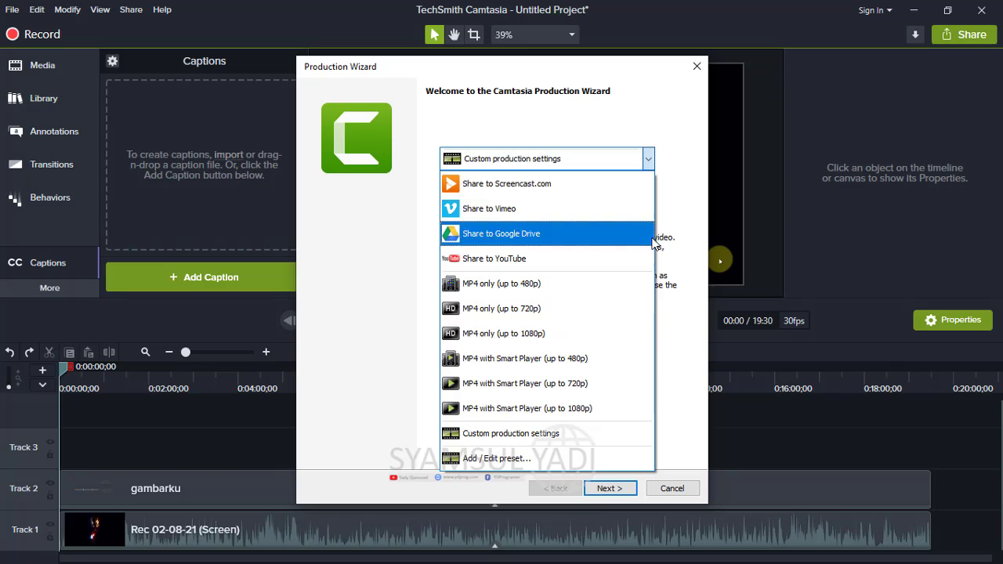
pyautogui.click(678, 487)
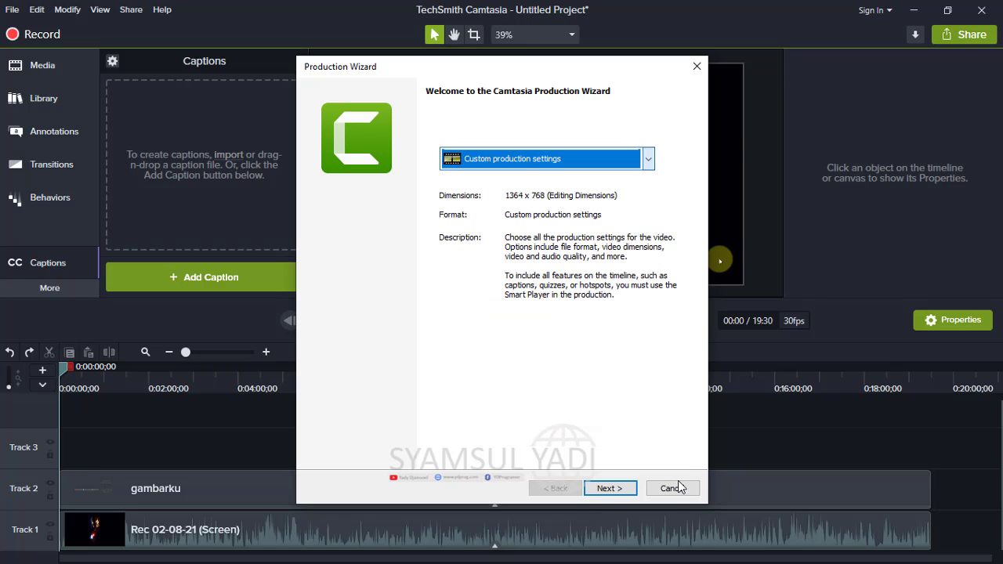
pyautogui.click(679, 487)
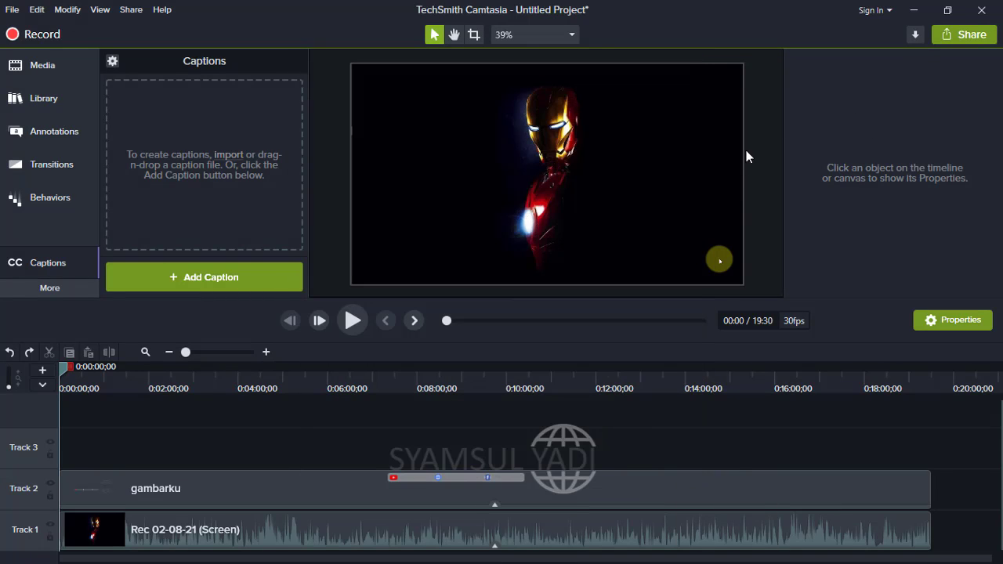